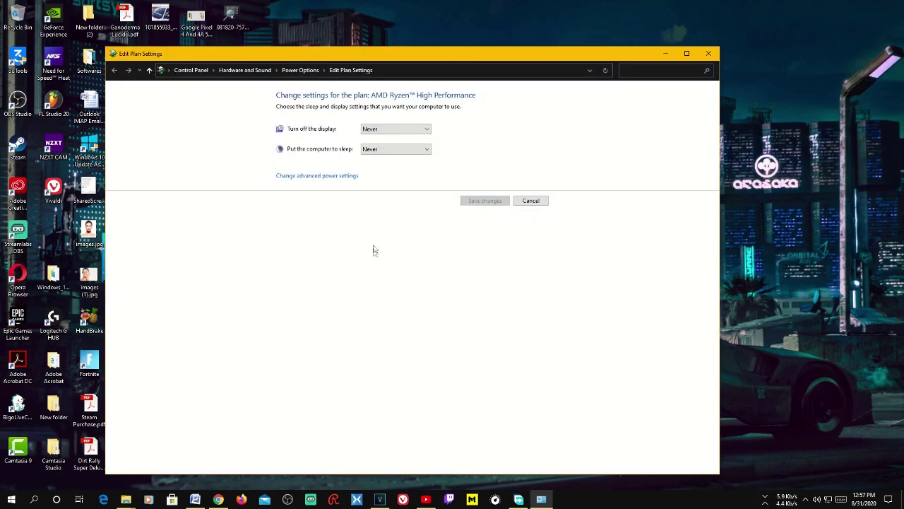
Open the AMD Ryzen High Performance plan's advanced power settings and inspect the time for turning off the hard disk.
left_click(337, 177)
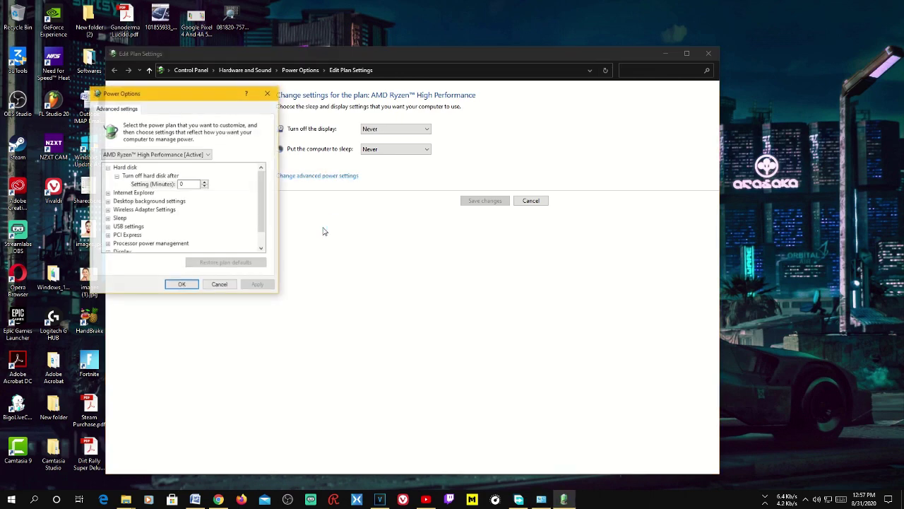
left_click(268, 94)
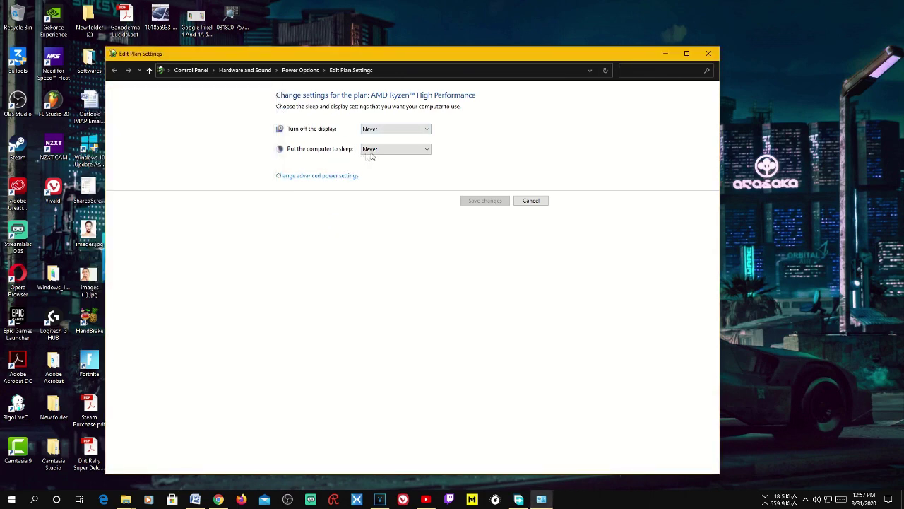
left_click(323, 177)
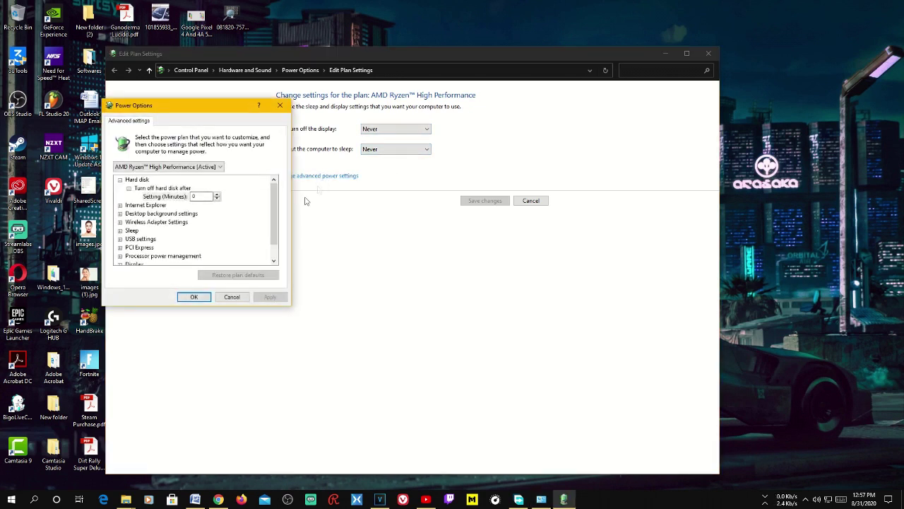
left_click(148, 188)
left_click(129, 187)
left_click(128, 188)
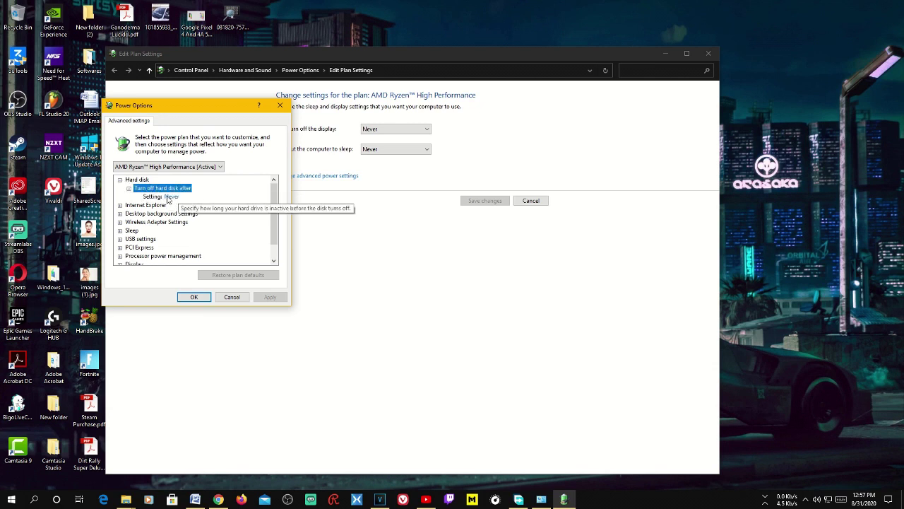
left_click(170, 196)
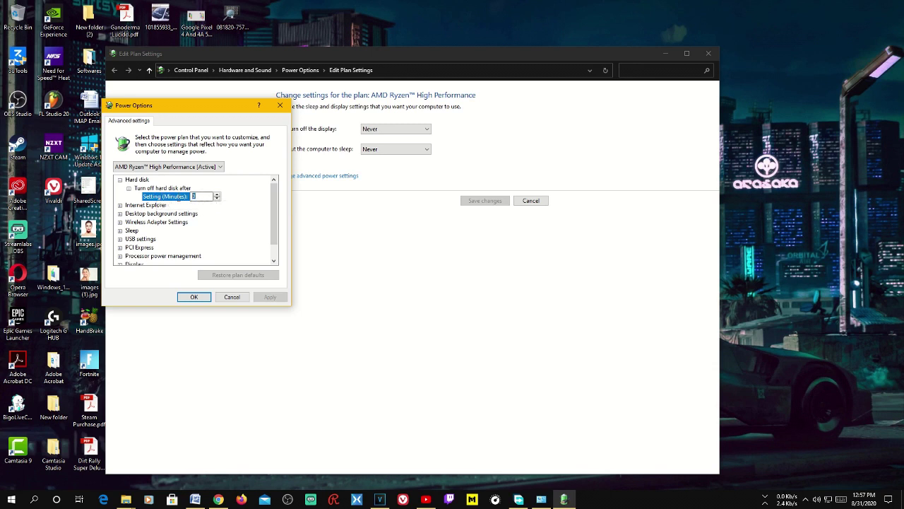
left_click(159, 189)
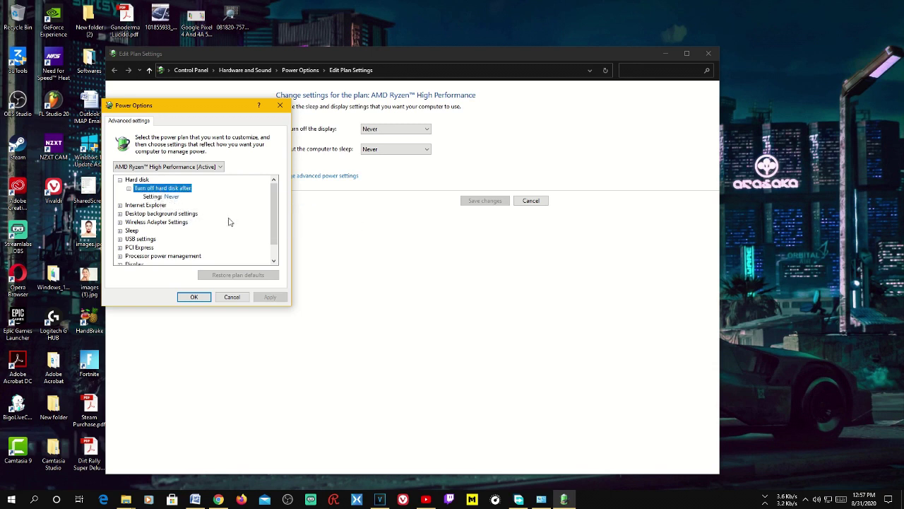
Inspect the minimum and maximum processor state under Processor power management, then close the advanced settings without changes.
scroll(229, 222, "down", 1)
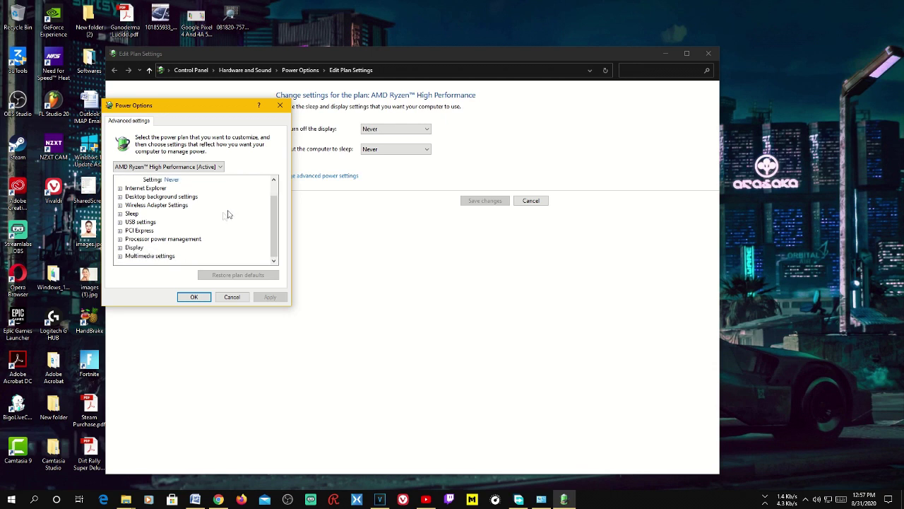
left_click(120, 239)
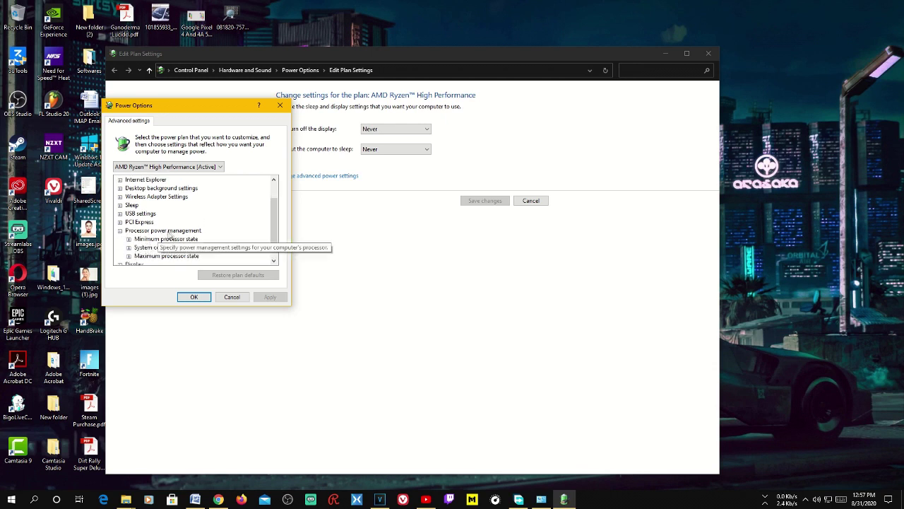
scroll(230, 222, "down", 1)
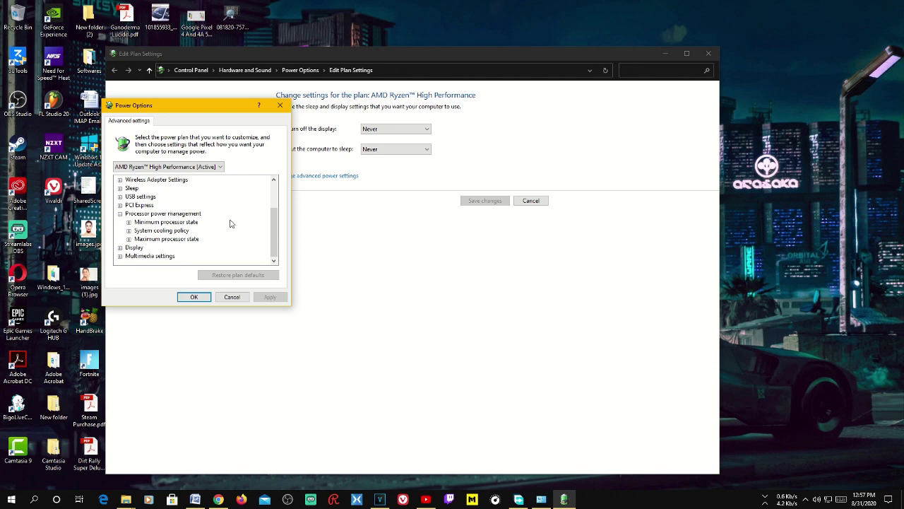
left_click(128, 222)
left_click(129, 247)
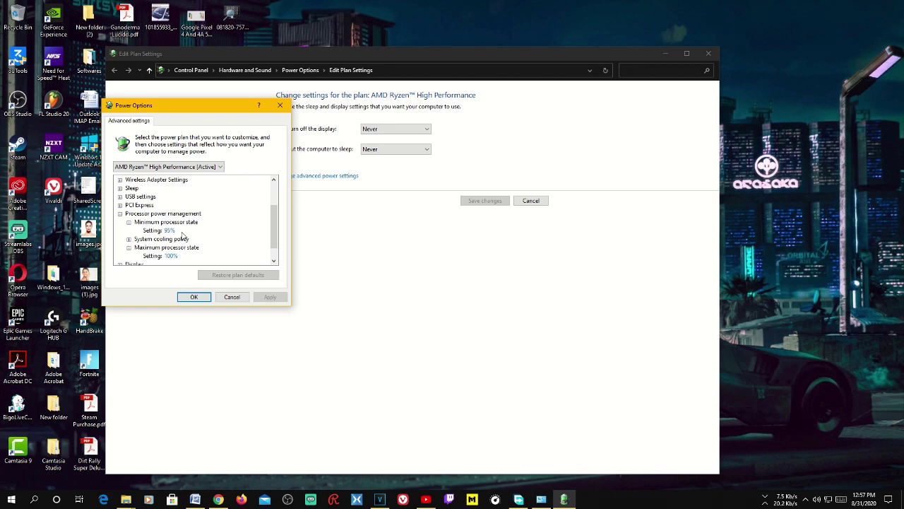
left_click(191, 223)
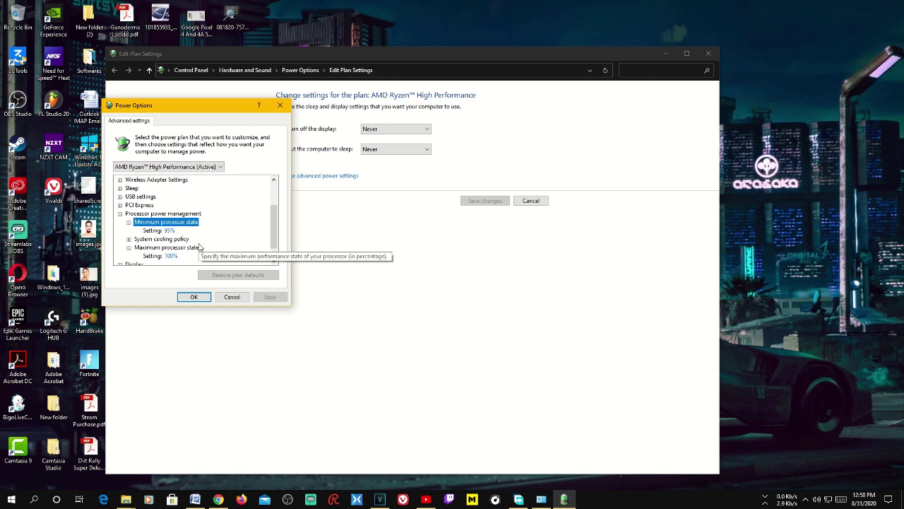
left_click(224, 301)
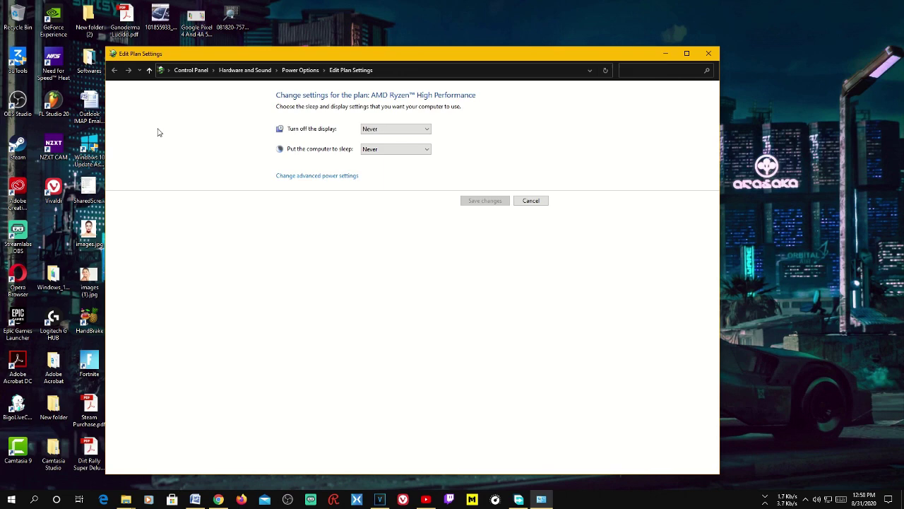
Open the power button settings, unlock the unavailable options, and try toggling fast startup in the shutdown settings.
left_click(149, 71)
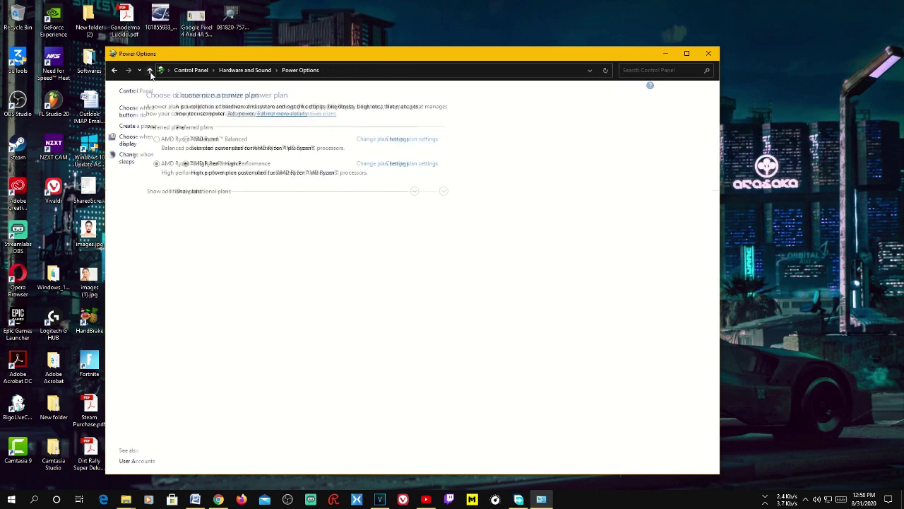
left_click(158, 112)
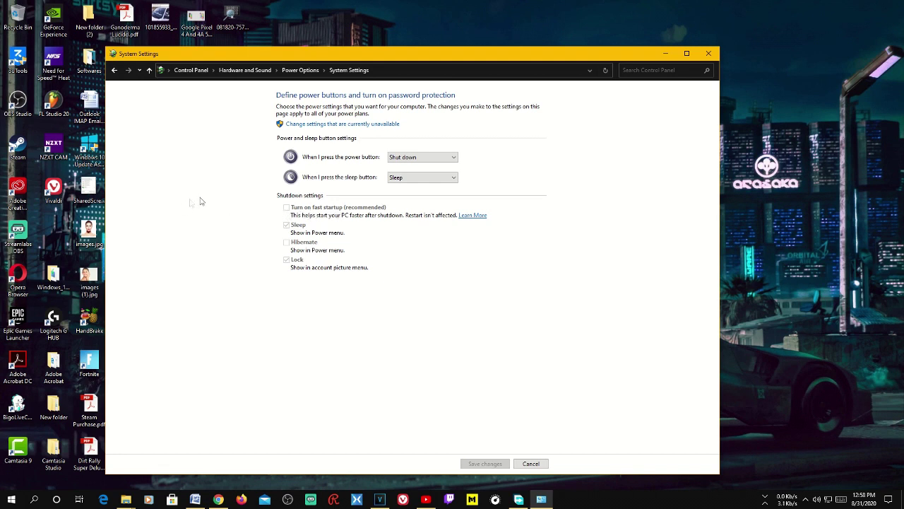
left_click(332, 125)
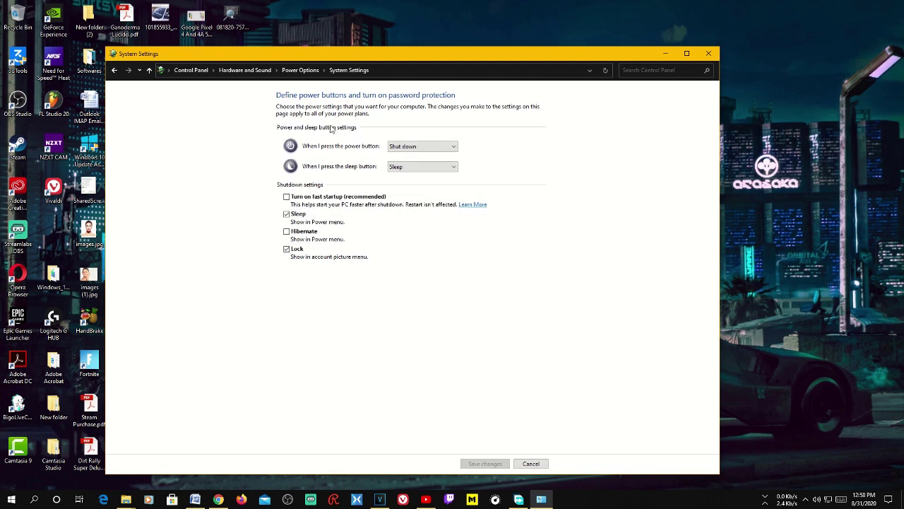
left_click(286, 197)
Return to the power plan overview, reveal the additional plans, and close Power Options.
left_click(114, 70)
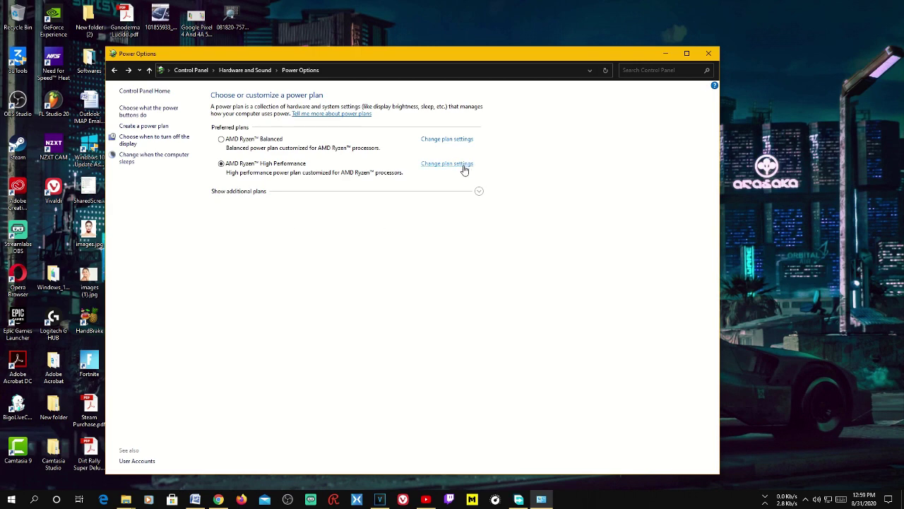
left_click(479, 190)
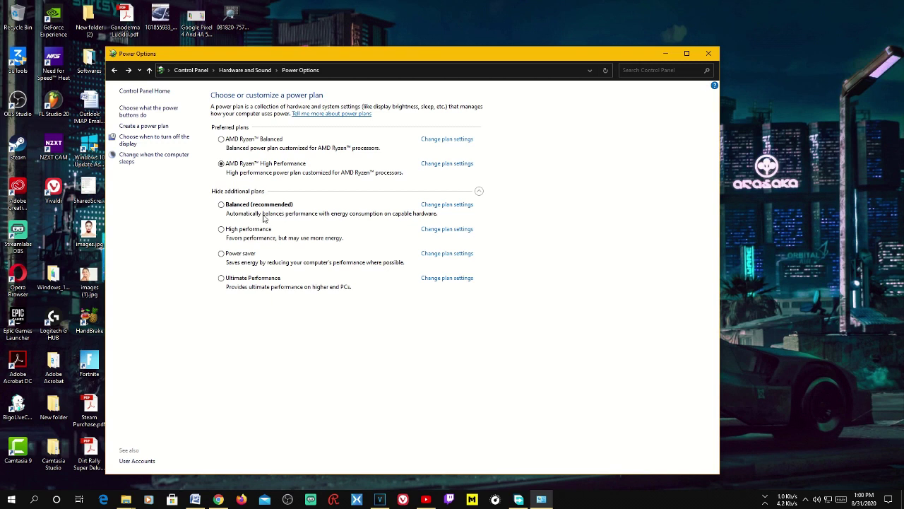
left_click(709, 53)
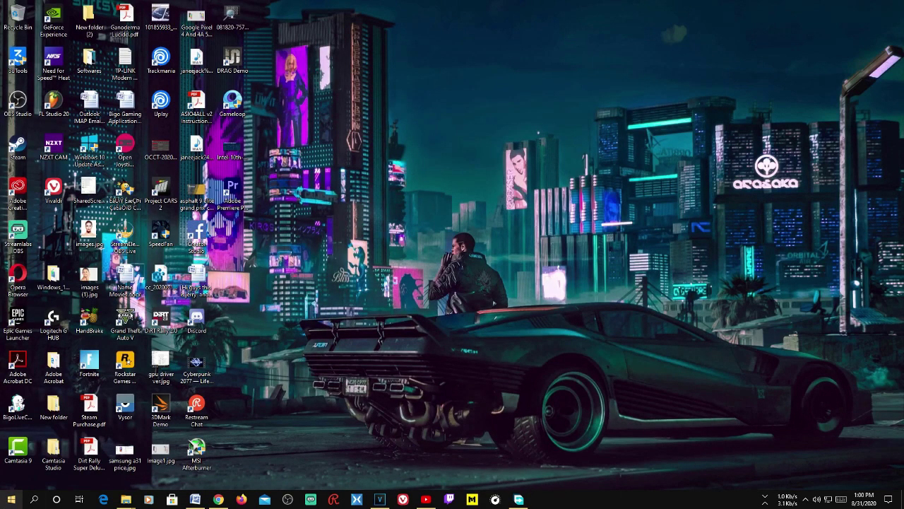
Search Windows for "dev" and open Device Manager.
left_click(34, 499)
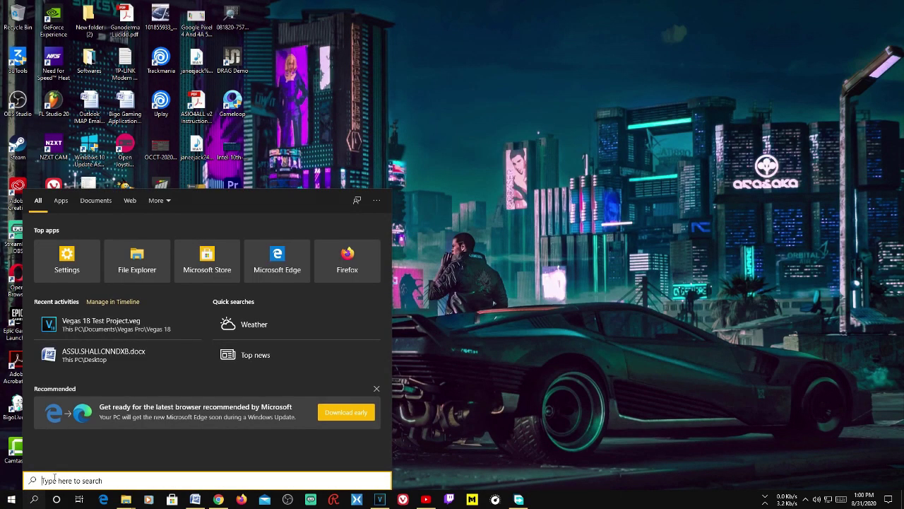
left_click(579, 268)
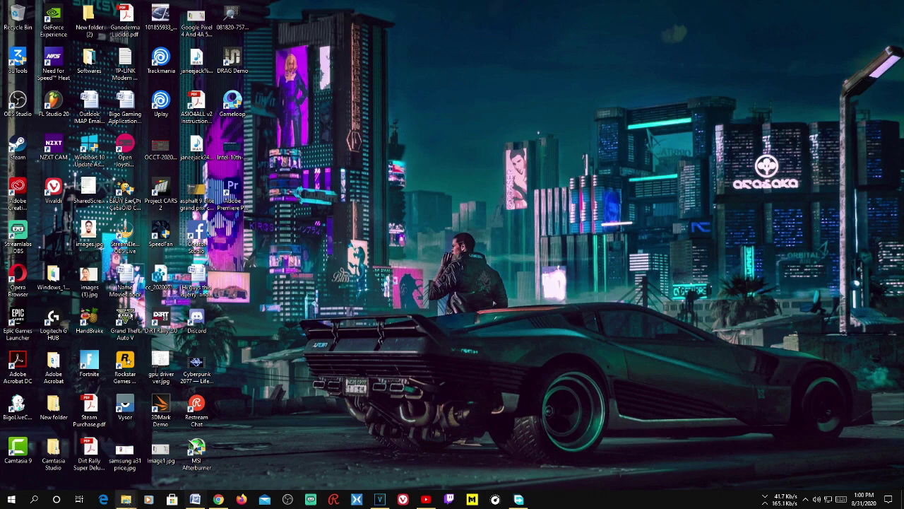
left_click(34, 500)
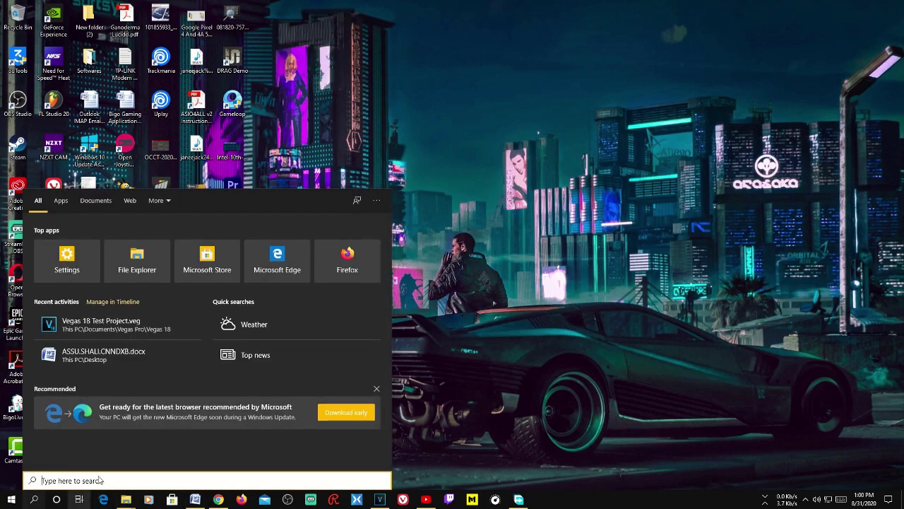
type("dev")
key("Return")
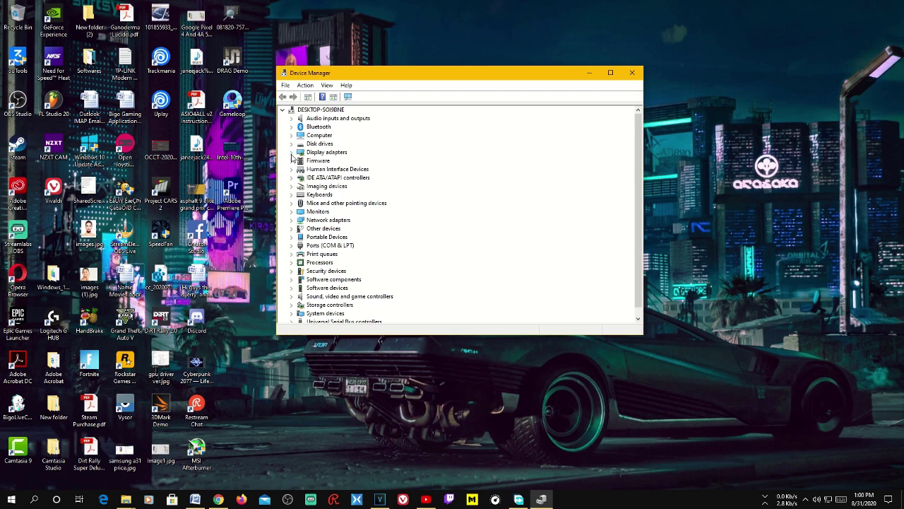
Open the properties of the NVIDIA GeForce RTX 2060 SUPER display adapter and examine its driver information.
left_click(291, 152)
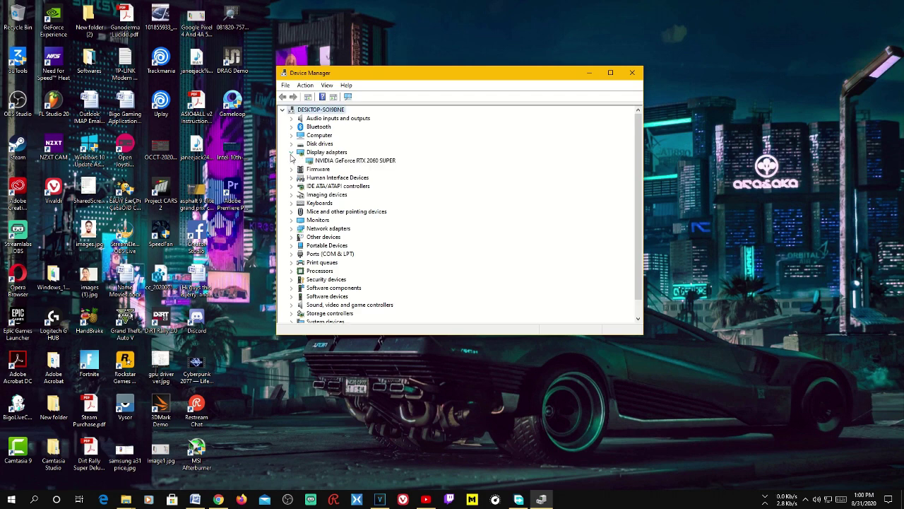
left_click(336, 164)
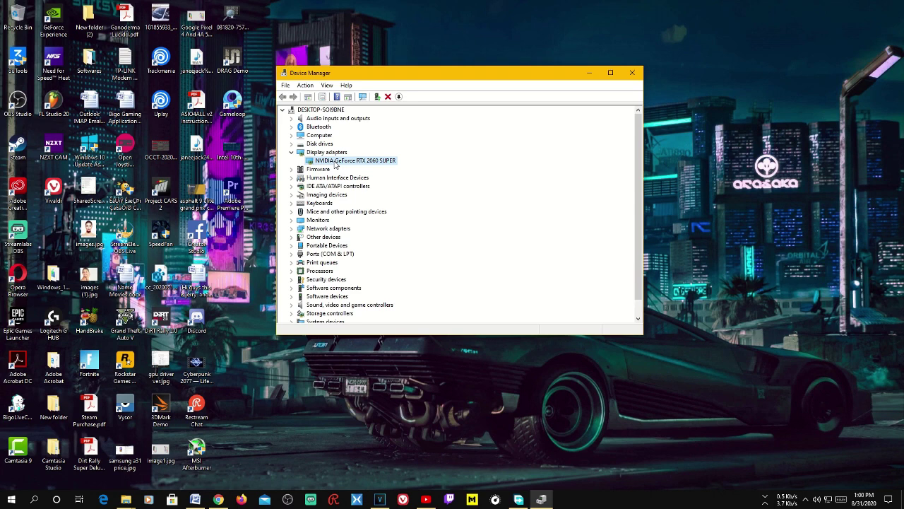
right_click(335, 162)
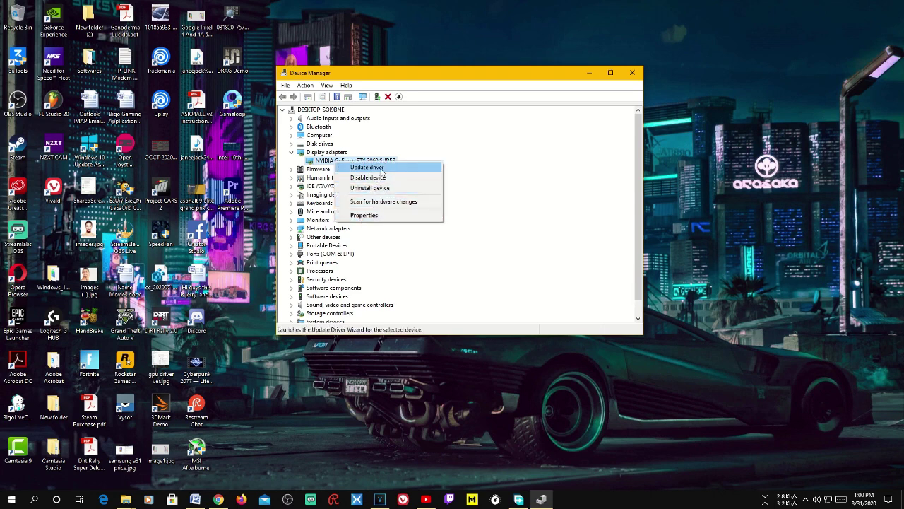
left_click(372, 215)
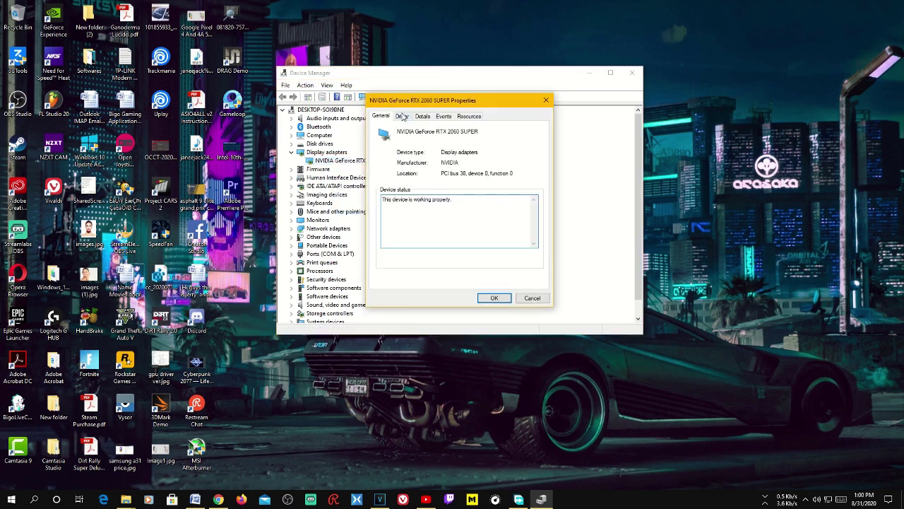
left_click(402, 116)
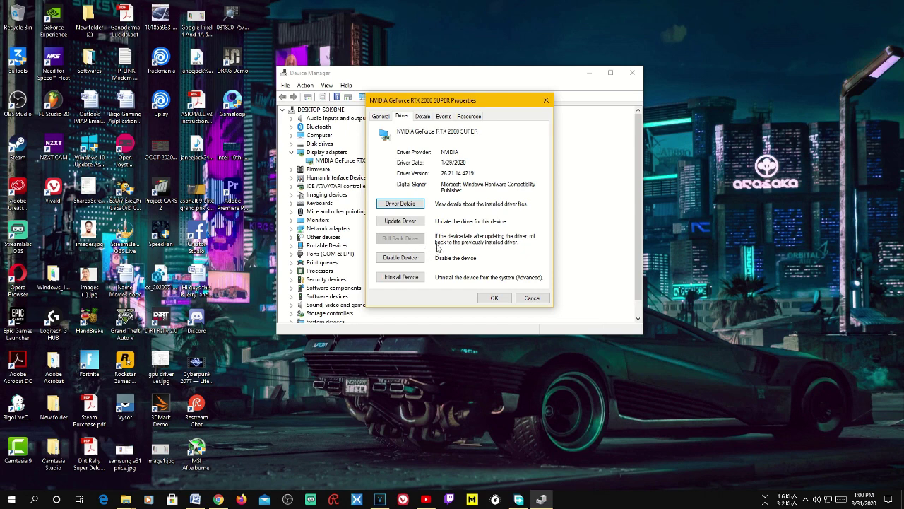
Compare the graphics card's general and driver properties, then close them without changes and minimize Device Manager.
left_click(380, 115)
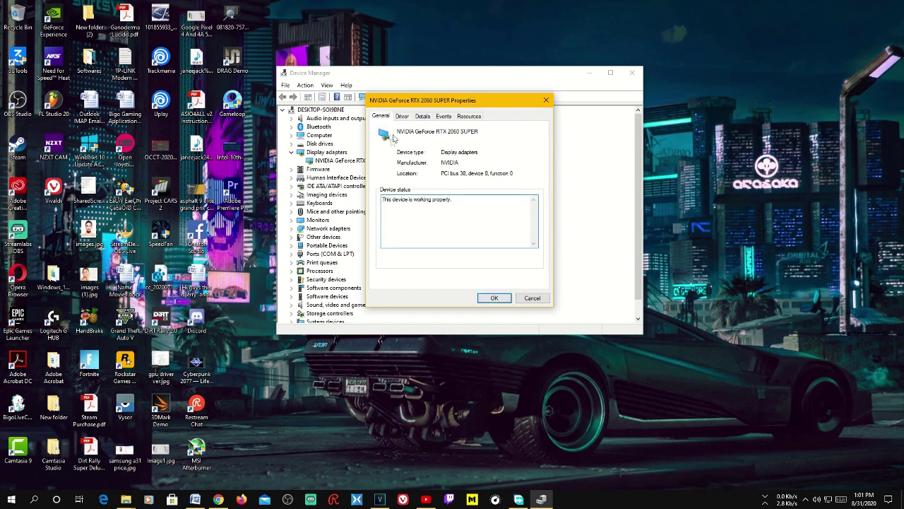
left_click(402, 116)
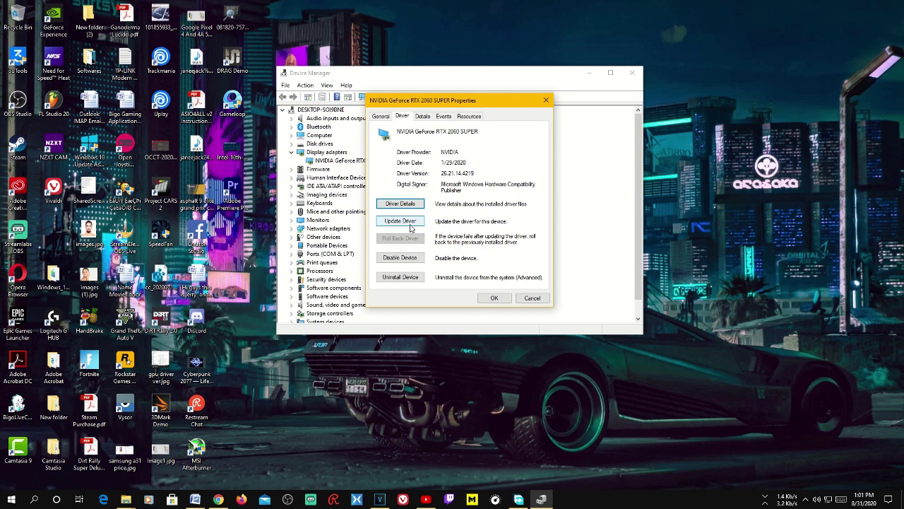
left_click(532, 298)
left_click(589, 74)
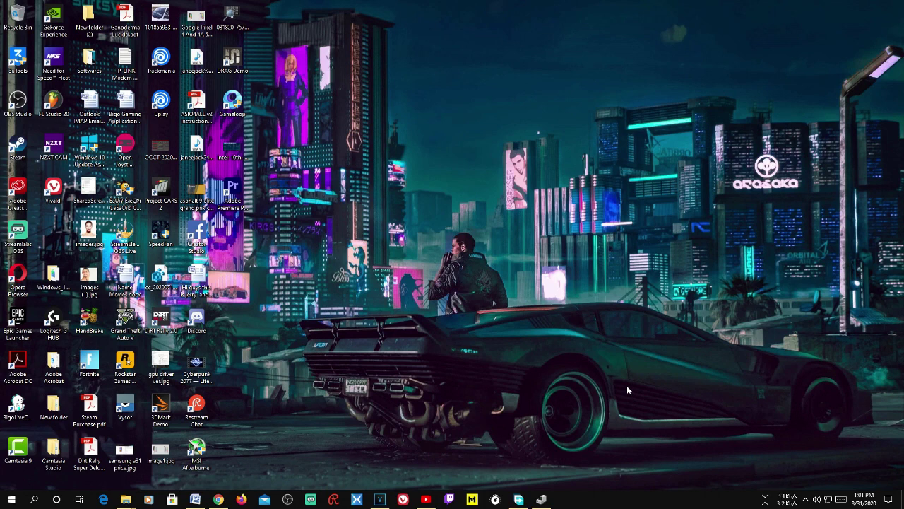
Look at the NVIDIA options among the hidden notification area programs, then dismiss them.
left_click(806, 498)
right_click(777, 480)
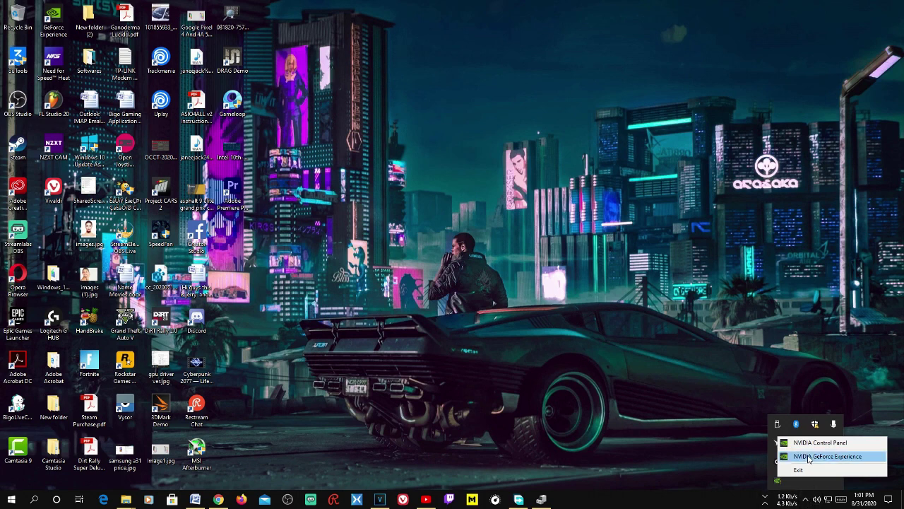
left_click(546, 375)
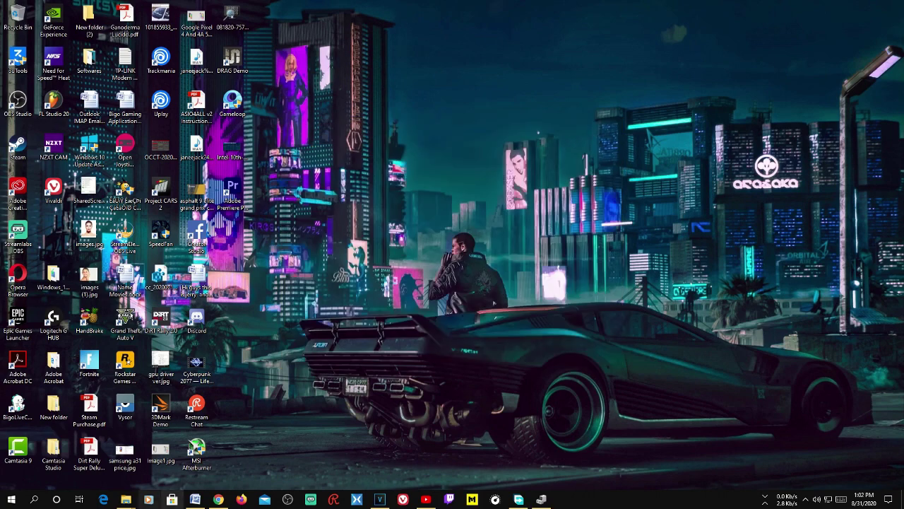
Search Windows for "dxdiag" and launch the DirectX Diagnostic Tool.
left_click(33, 498)
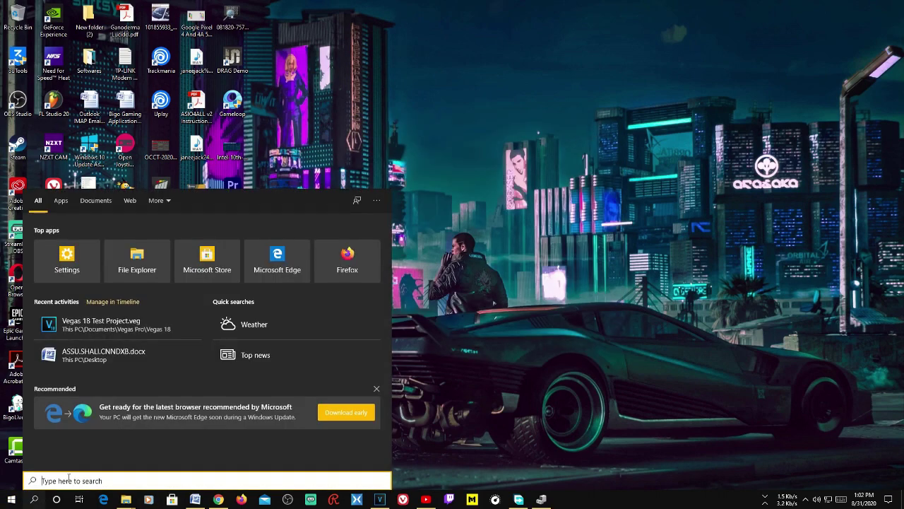
type("dxd")
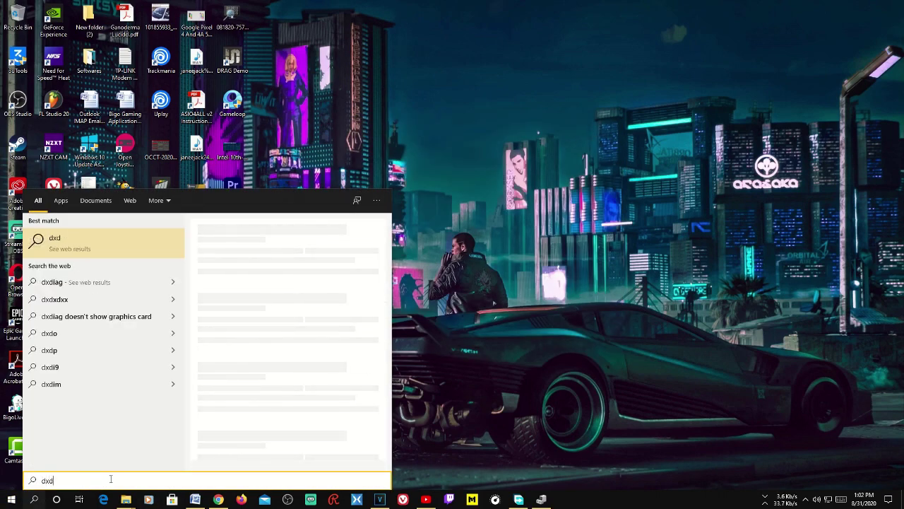
type("iag")
key("Return")
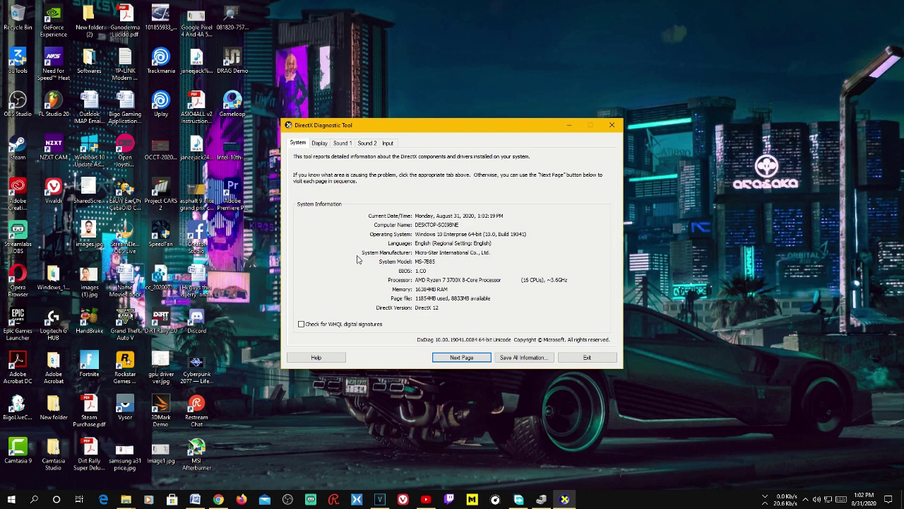
Review the display, system and sound pages of the DirectX diagnostics, highlighting the notes on the Sound 2 page.
left_click(325, 143)
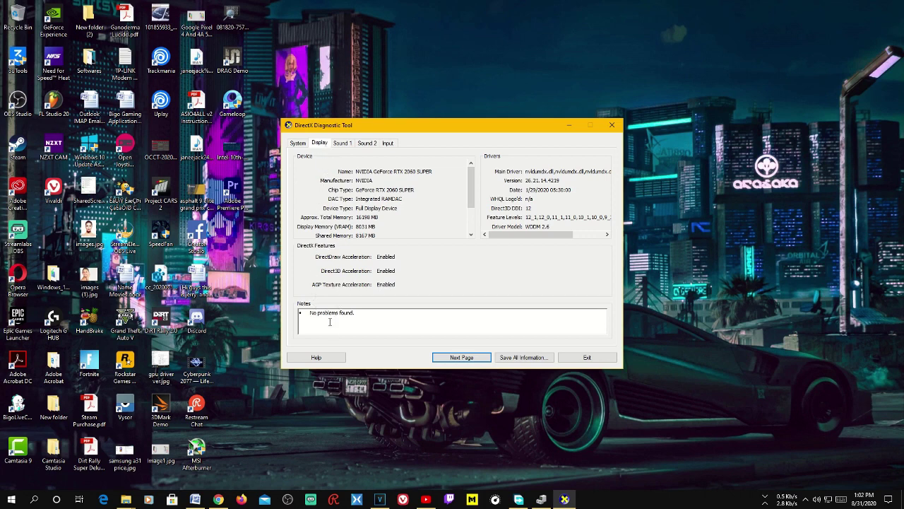
left_click(297, 144)
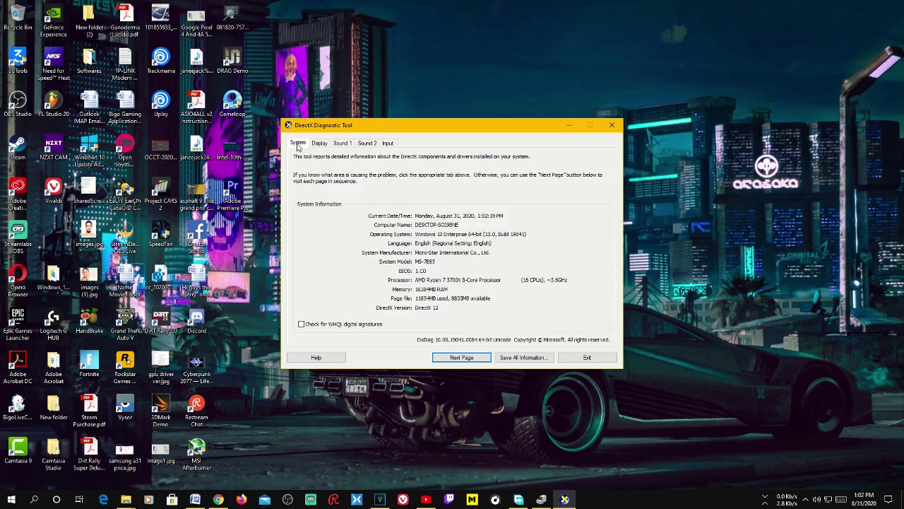
left_click(479, 359)
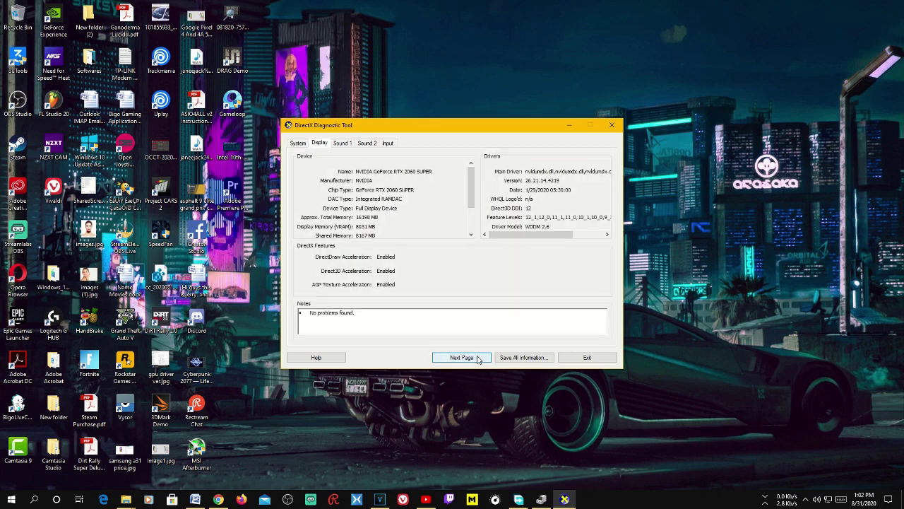
left_click(477, 359)
left_click(477, 358)
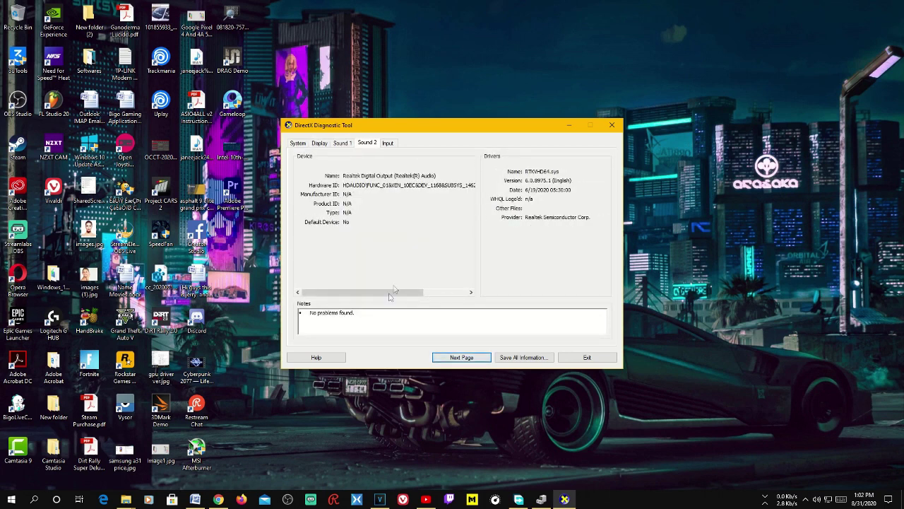
left_click_drag(387, 297, 368, 298)
left_click_drag(367, 312, 305, 316)
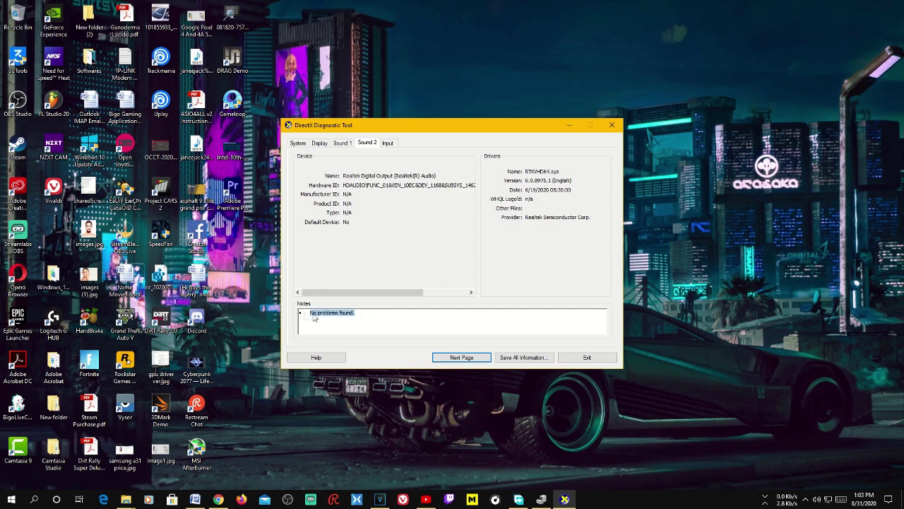
Check the input devices in the DirectX diagnostics, return to the system information, and close the tool.
left_click(389, 143)
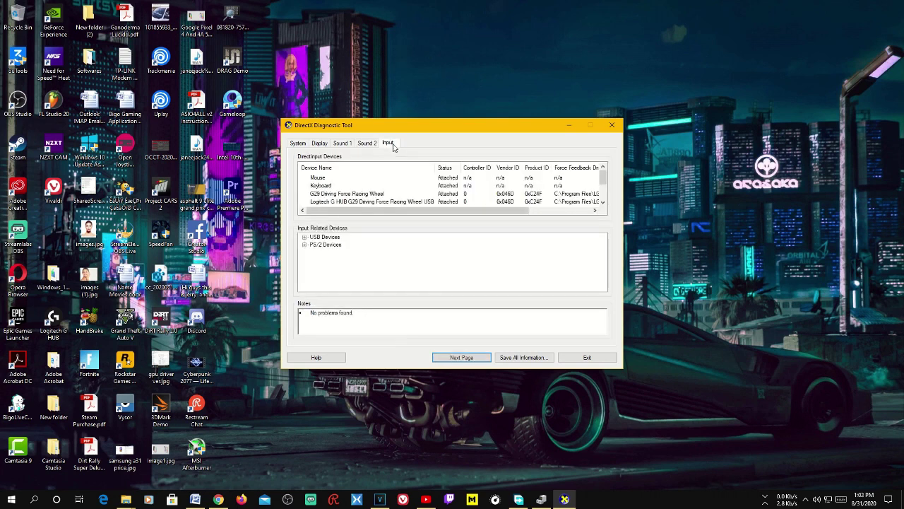
left_click(299, 145)
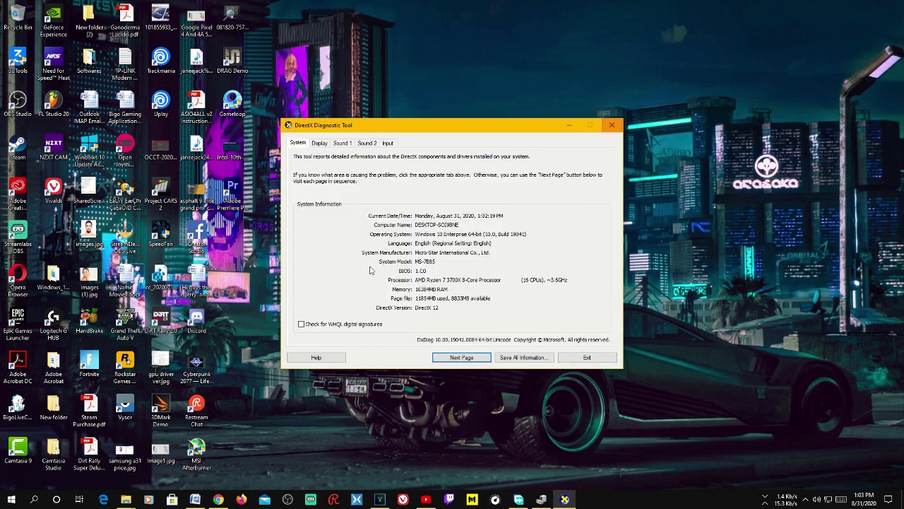
left_click(611, 125)
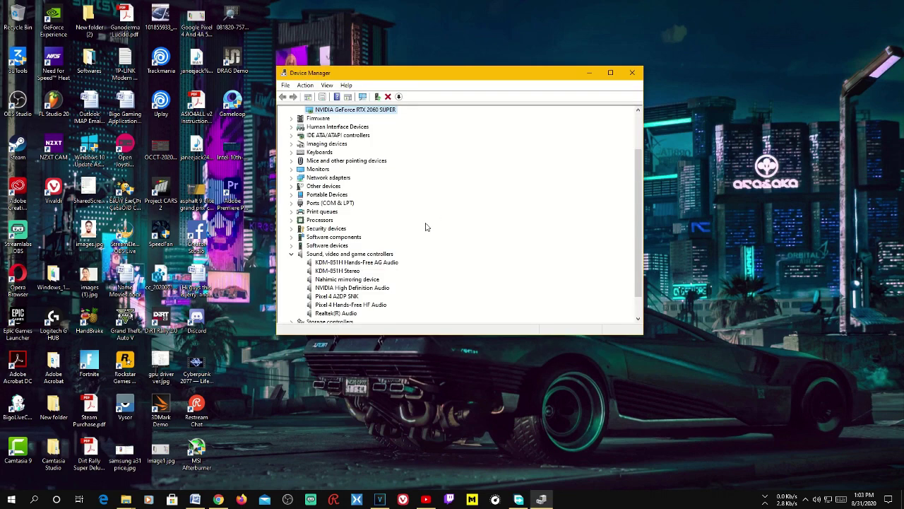
Look at the available actions for the KDM-851H Hands-Free AG Audio device, dismiss them, and close Device Manager.
scroll(426, 227, "down", 1)
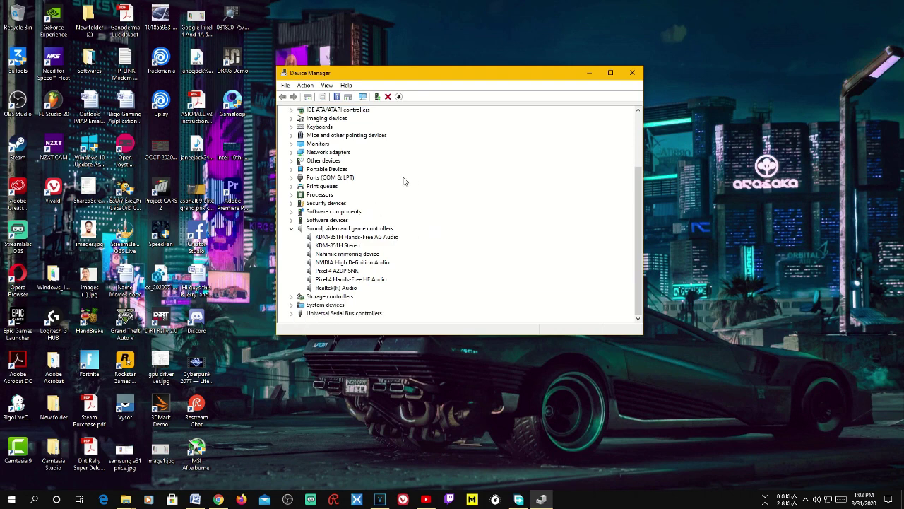
right_click(329, 238)
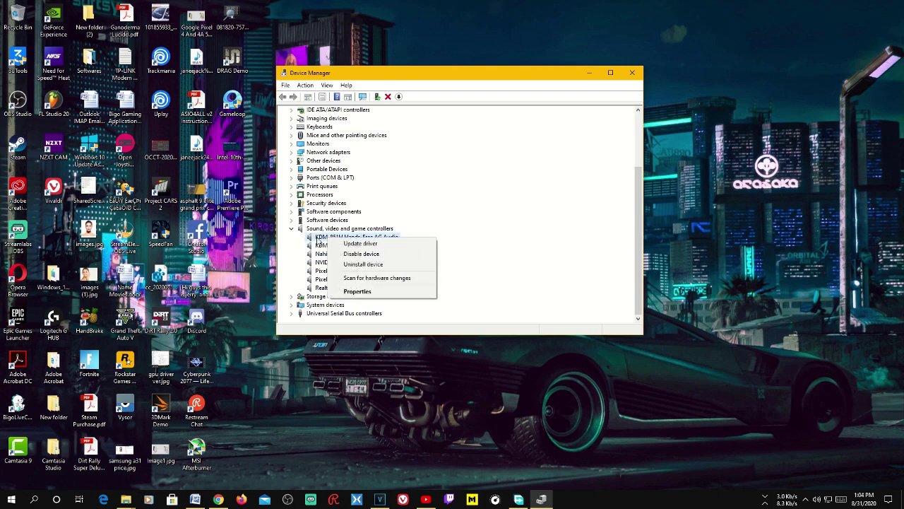
left_click(319, 241)
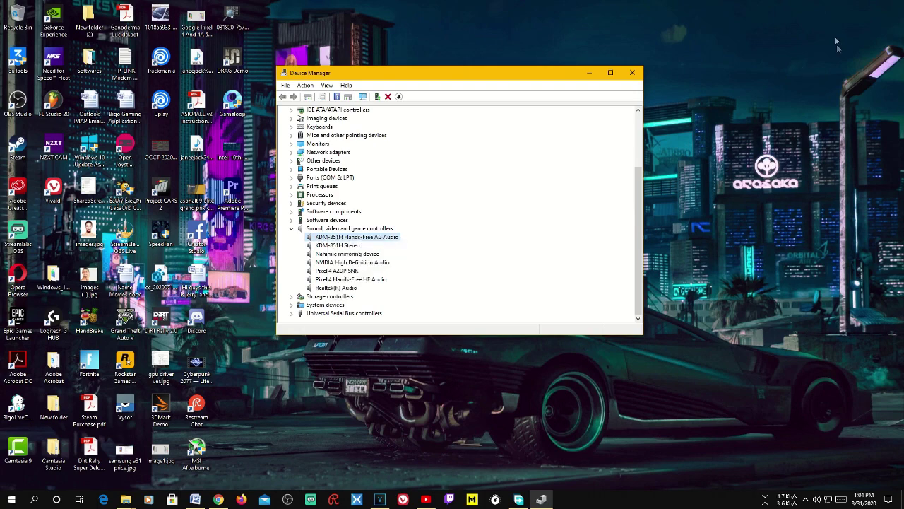
left_click(631, 72)
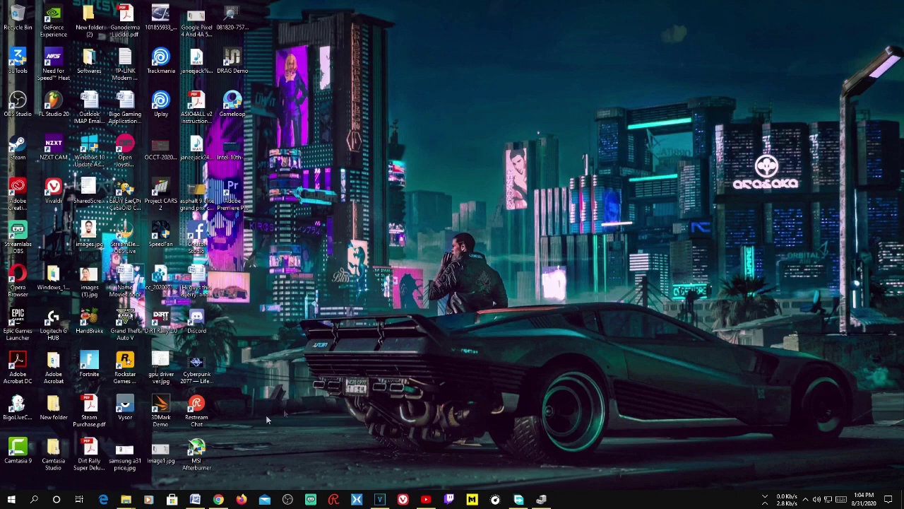
Browse to the Windows folder on Local Disk (C:) in File Explorer and select the MEMORY.DMP file.
mouse_move(128, 500)
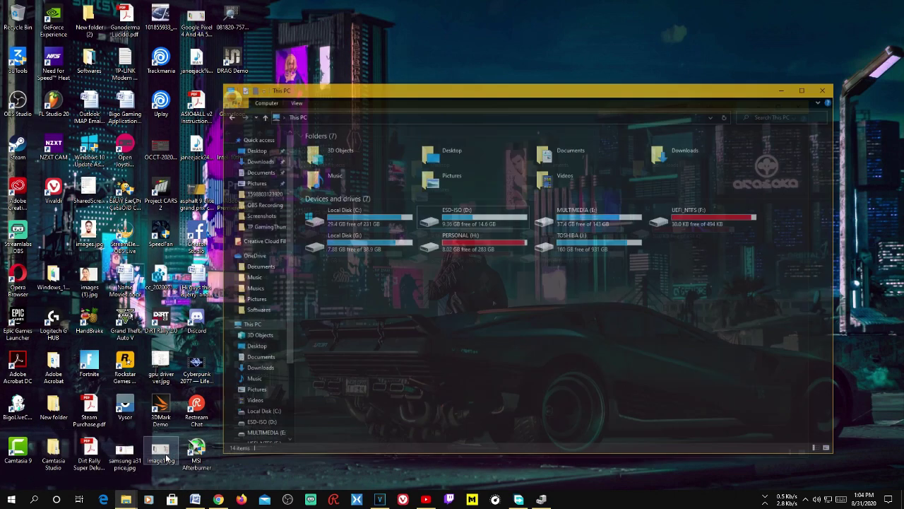
left_click(172, 456)
double_click(369, 210)
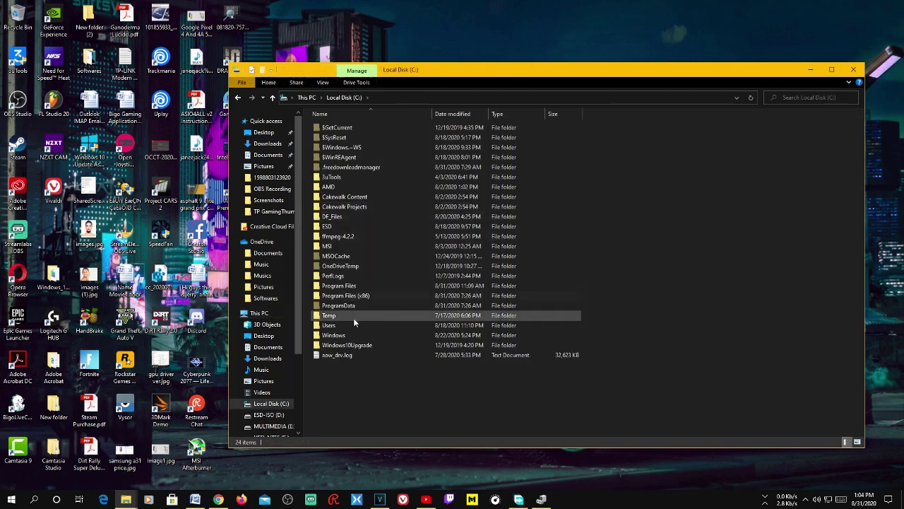
double_click(344, 336)
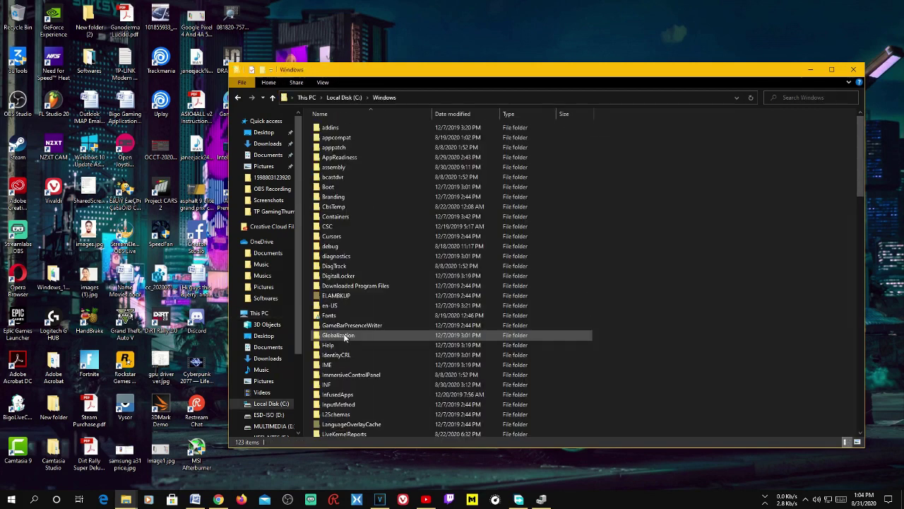
scroll(361, 289, "down", 15)
scroll(357, 293, "down", 10)
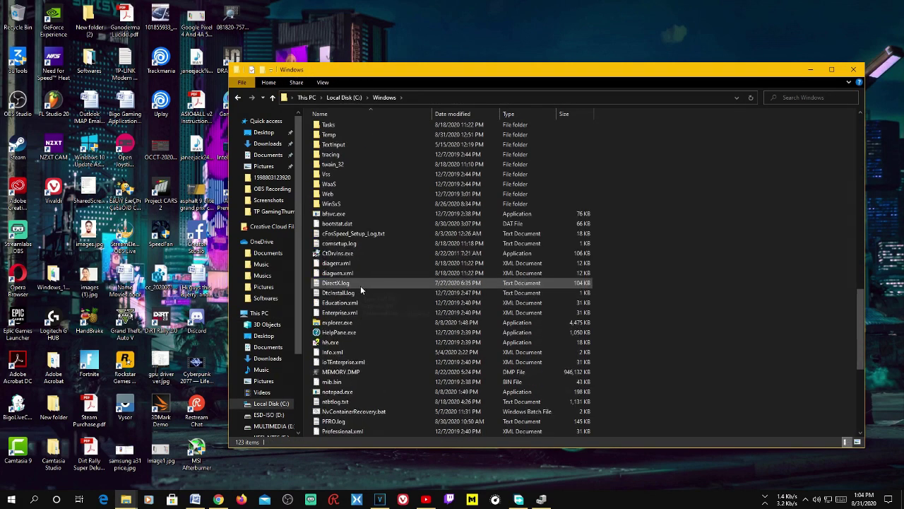
left_click(352, 255)
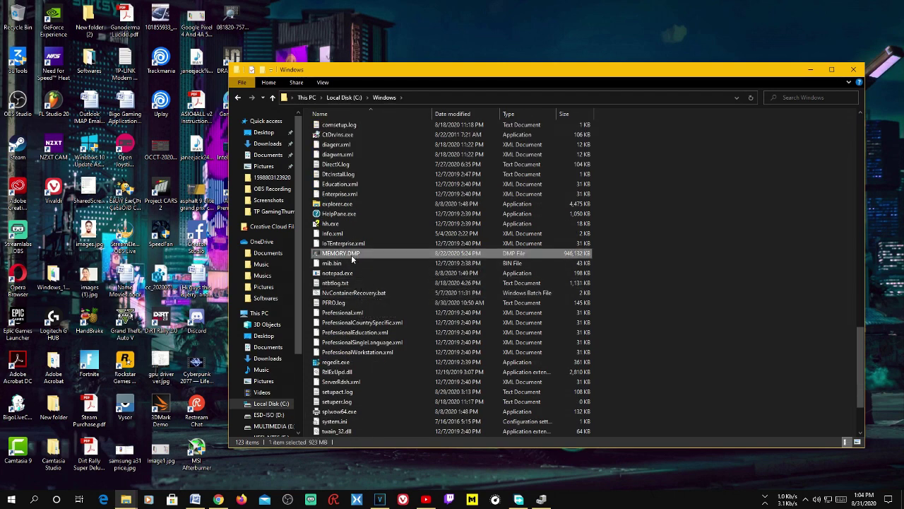
Find the Minidump folder inside C:\Windows and open it.
scroll(353, 258, "up", 3)
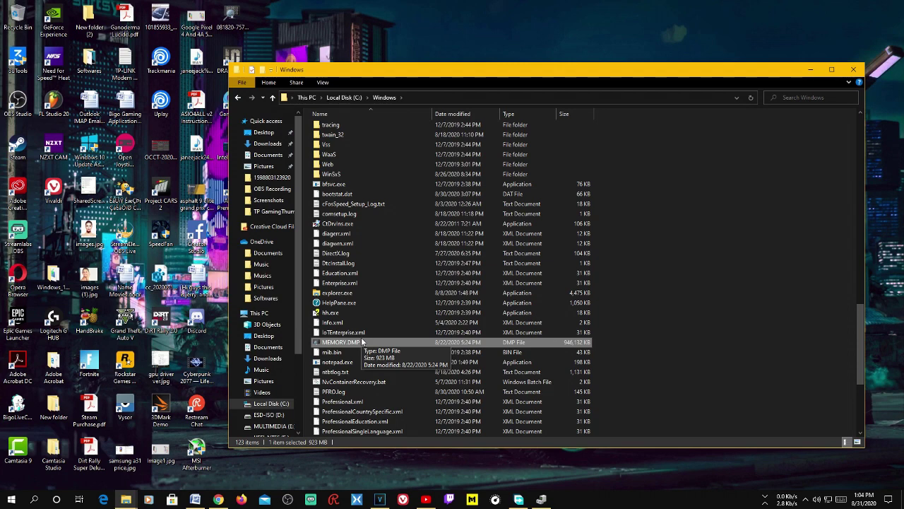
scroll(402, 245, "up", 7)
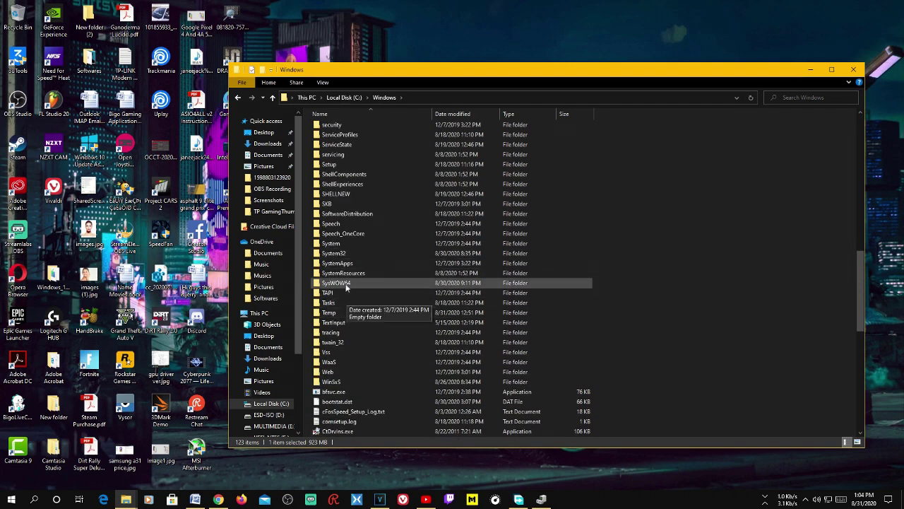
scroll(351, 311, "up", 2)
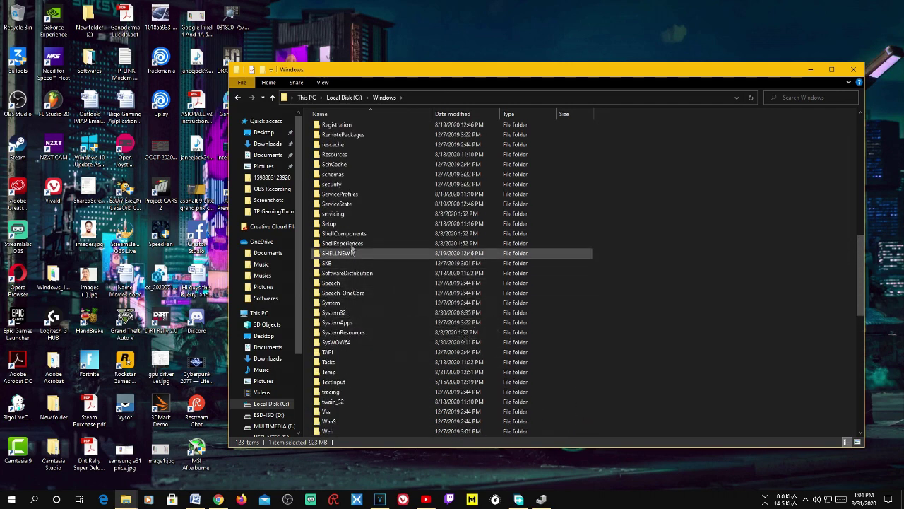
scroll(365, 210, "up", 6)
double_click(365, 223)
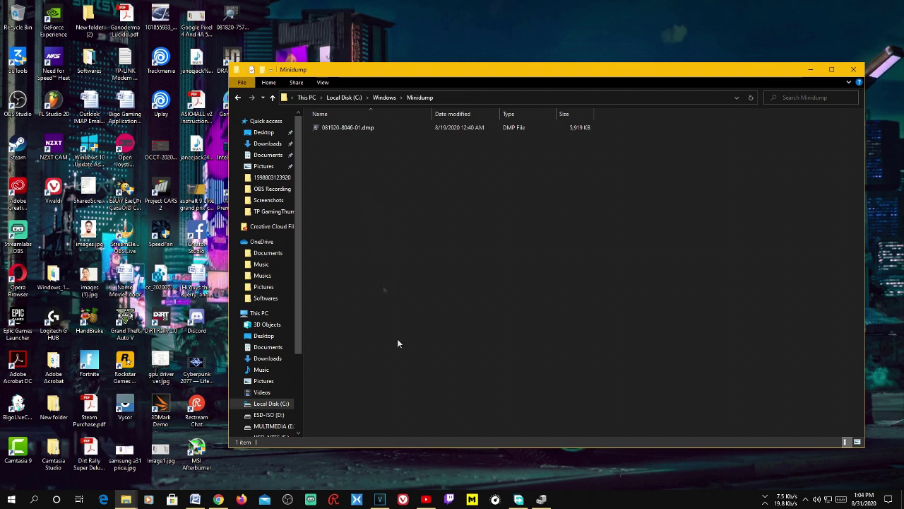
Switch to Microsoft Store, search for "windbg", open the WinDbg Preview page, and close the store.
left_click(202, 500)
left_click(203, 500)
left_click(172, 500)
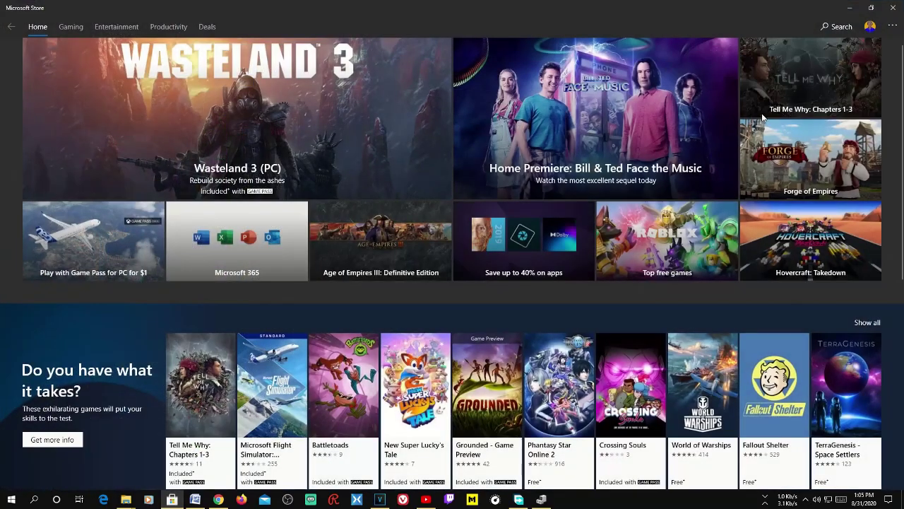
left_click(836, 26)
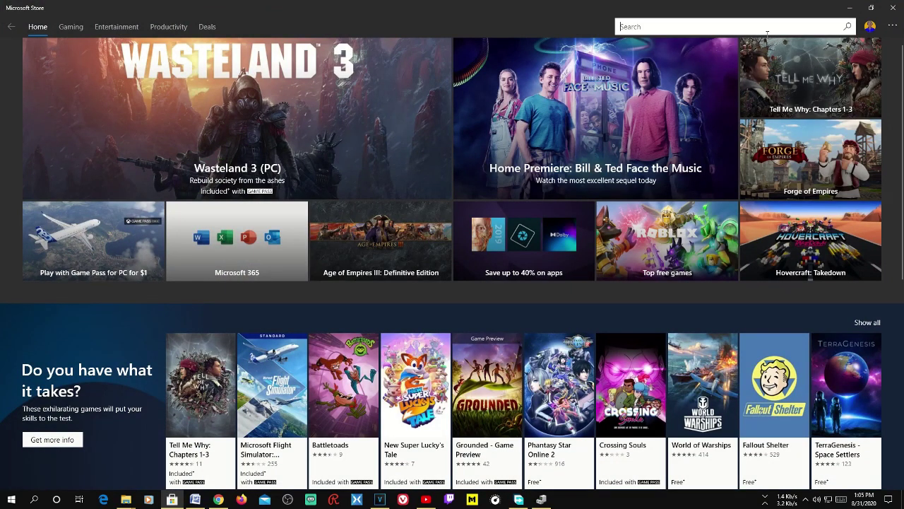
type("windbg")
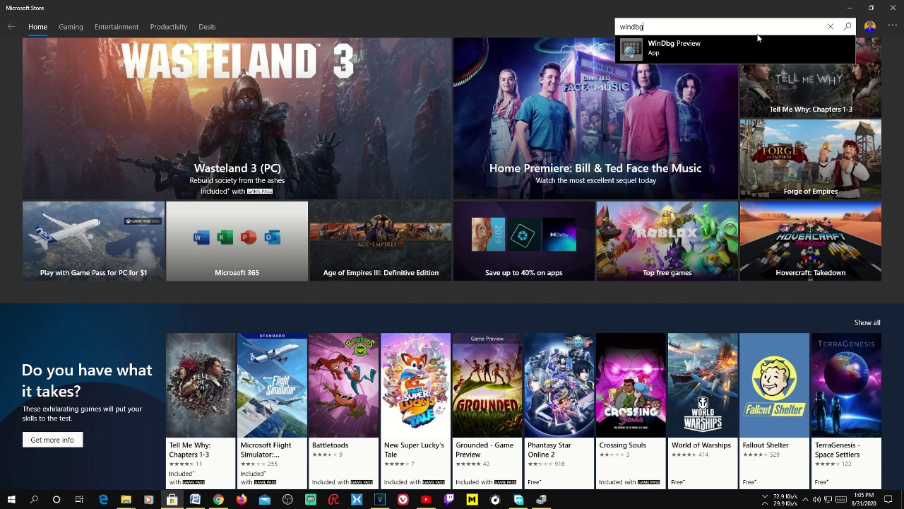
key("Return")
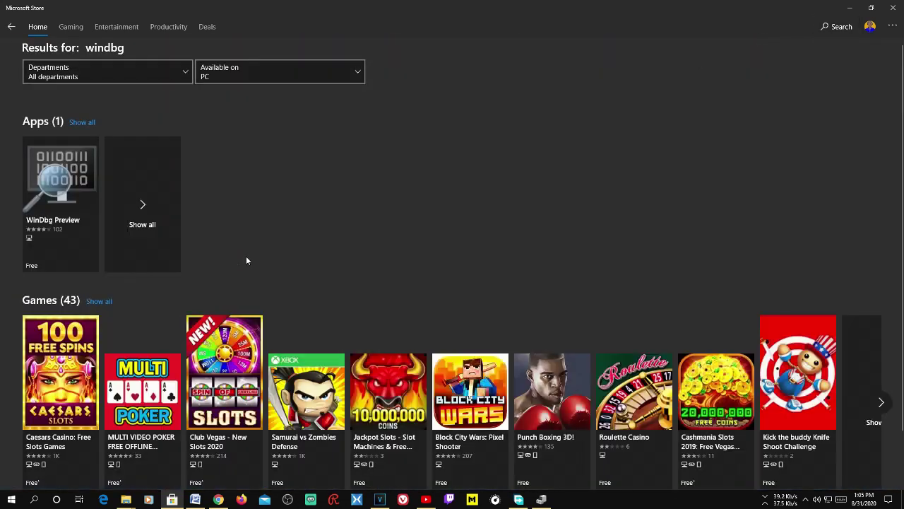
left_click(60, 177)
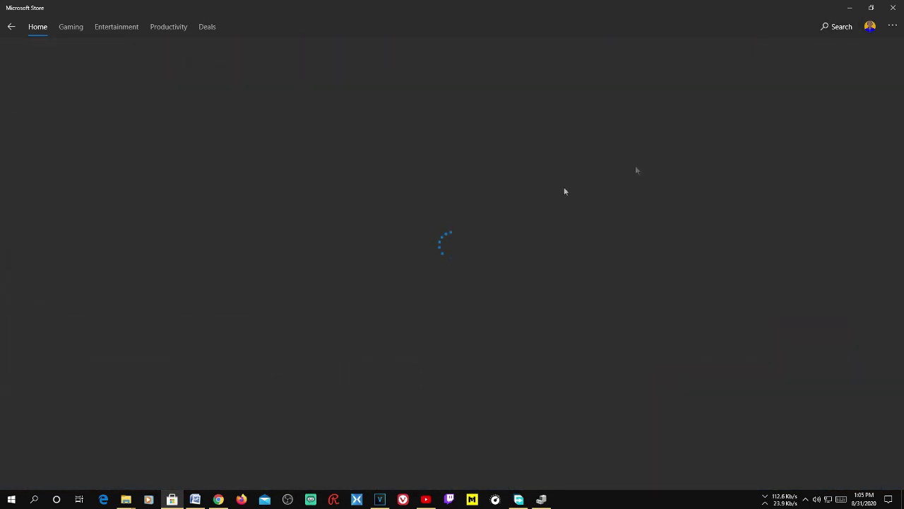
left_click(893, 9)
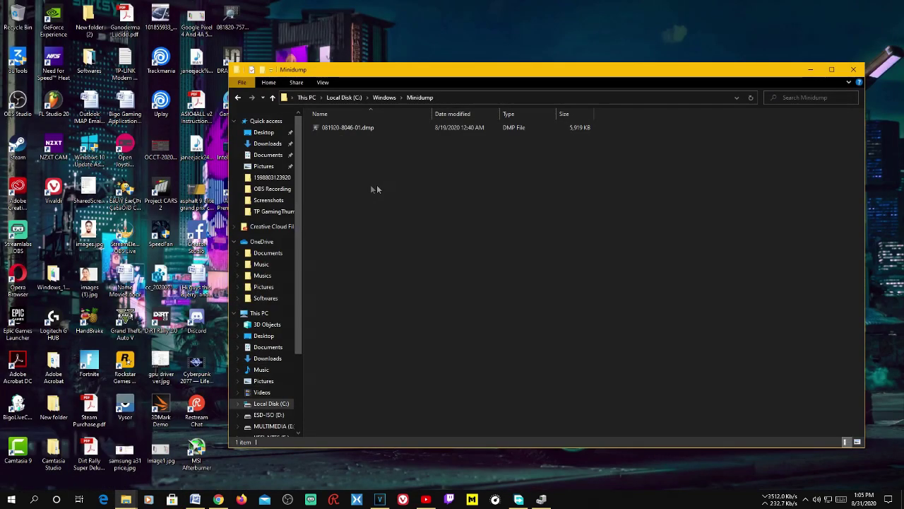
double_click(359, 132)
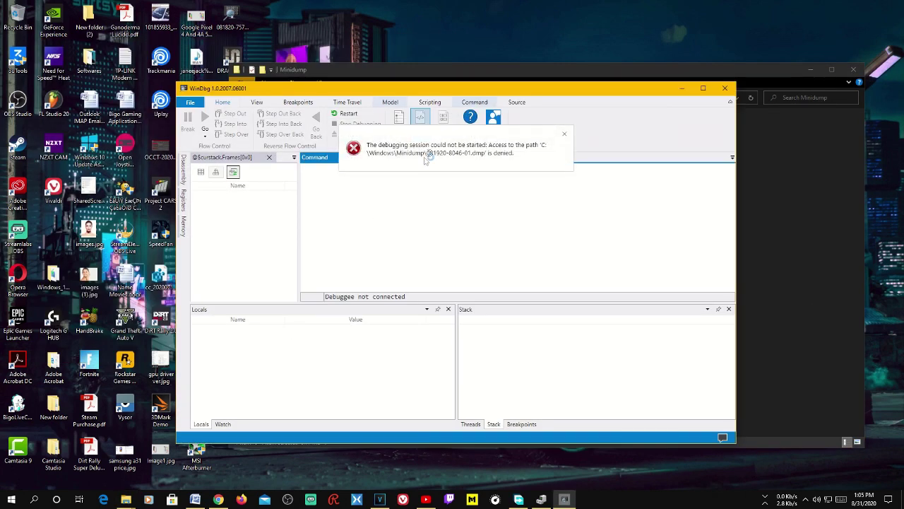
left_click(564, 134)
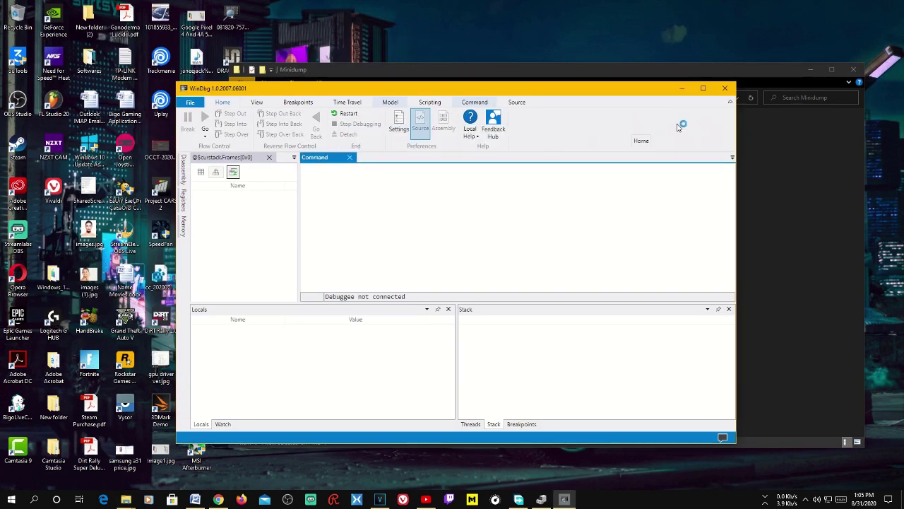
left_click(725, 87)
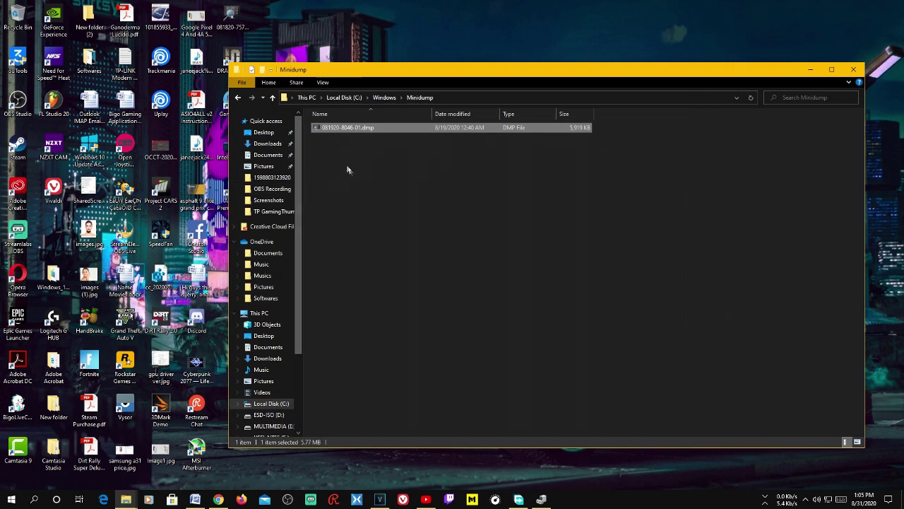
Return to the C:\Windows folder and locate the MEMORY.DMP file among its contents.
left_click(272, 97)
scroll(389, 277, "down", 15)
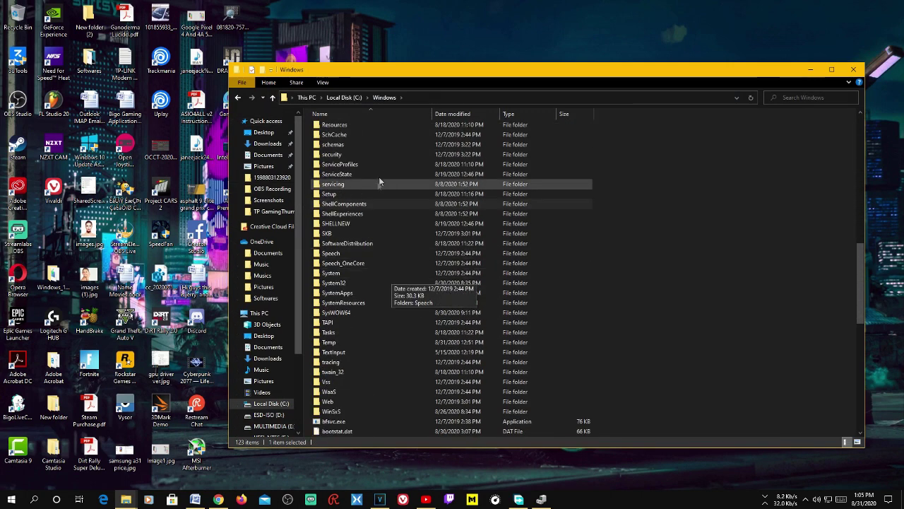
scroll(374, 233, "down", 6)
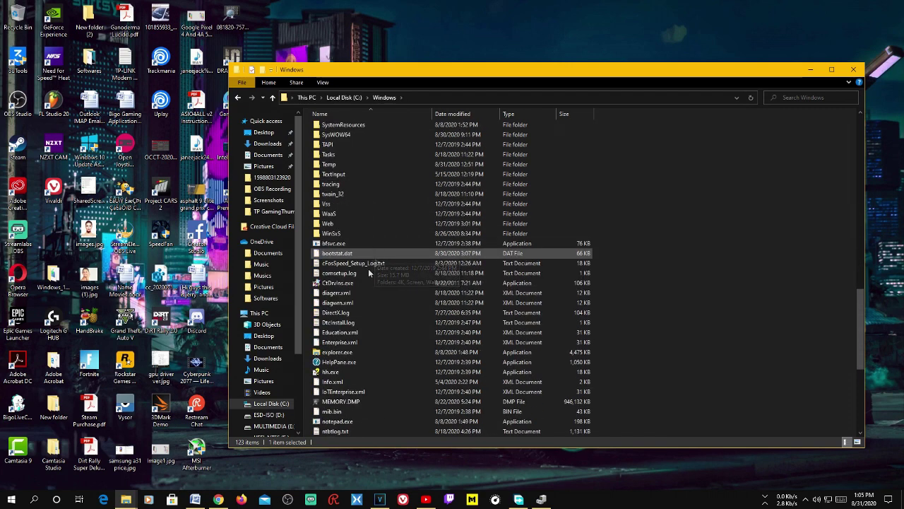
scroll(339, 364, "down", 1)
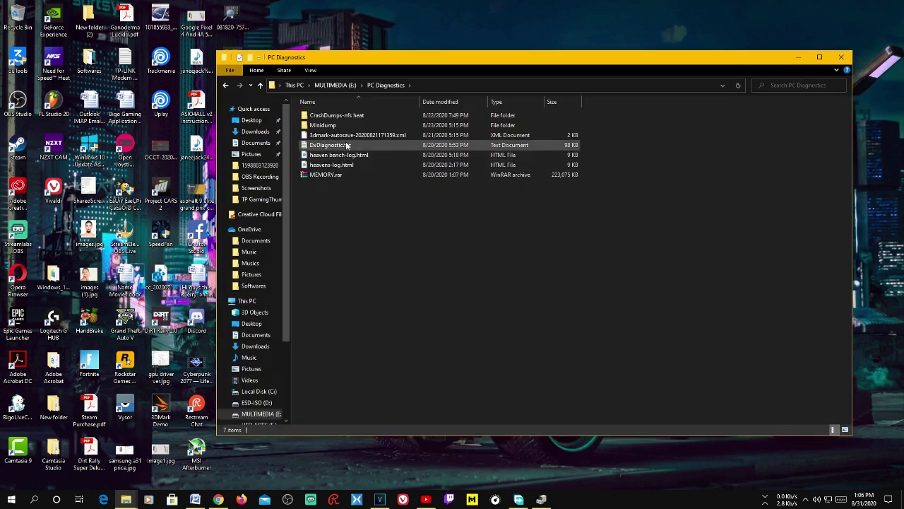
double_click(355, 127)
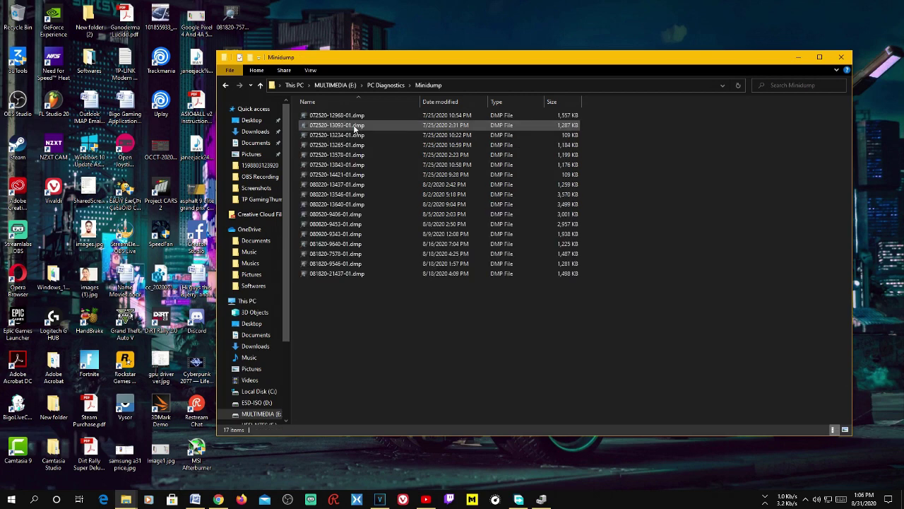
left_click(348, 176)
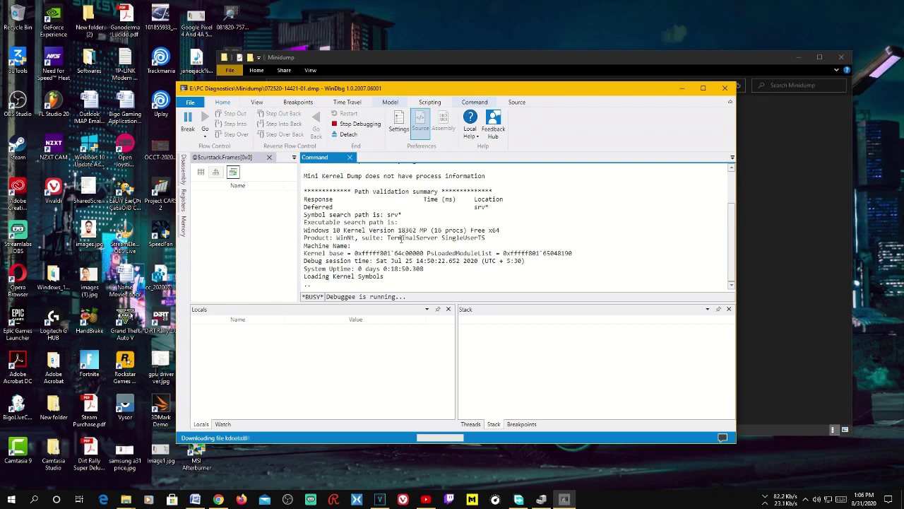
Run the !analyze -v analysis on the loaded crash dump and read the Bugcheck Analysis from its beginning.
scroll(424, 235, "up", 3)
scroll(453, 228, "down", 2)
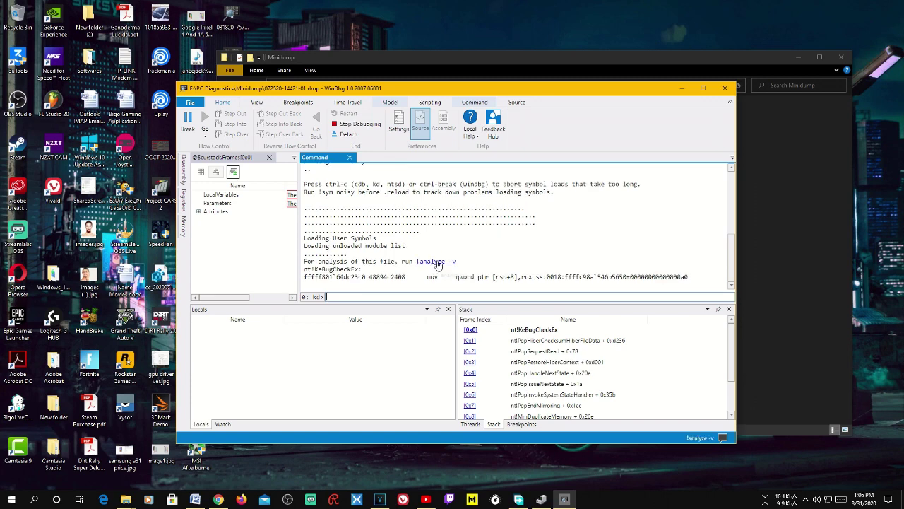
left_click(436, 262)
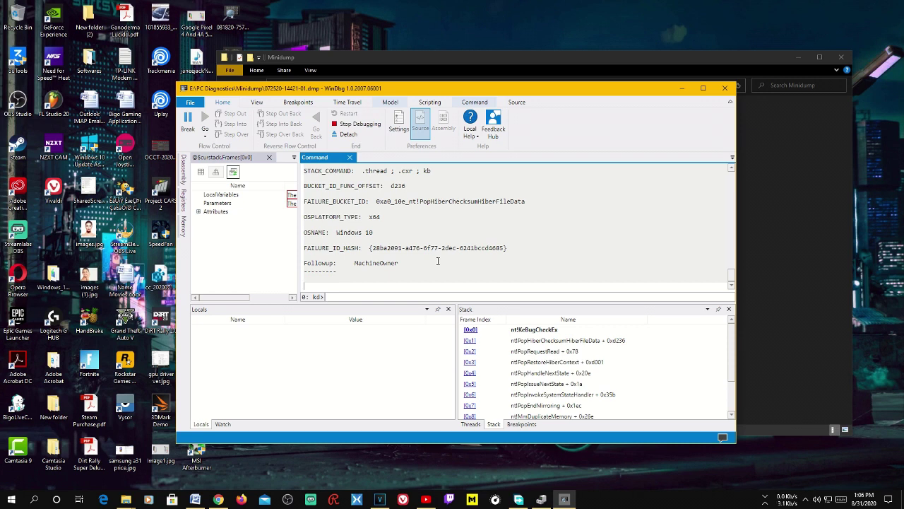
scroll(438, 251, "up", 3)
scroll(438, 247, "up", 1)
scroll(441, 246, "down", 3)
scroll(445, 245, "up", 4)
scroll(452, 246, "up", 8)
scroll(460, 244, "up", 3)
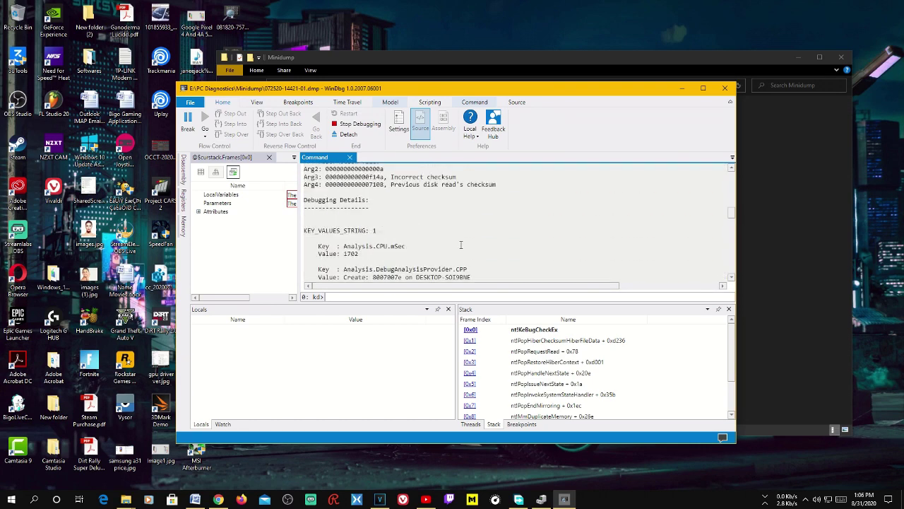
scroll(460, 244, "up", 3)
scroll(461, 244, "up", 2)
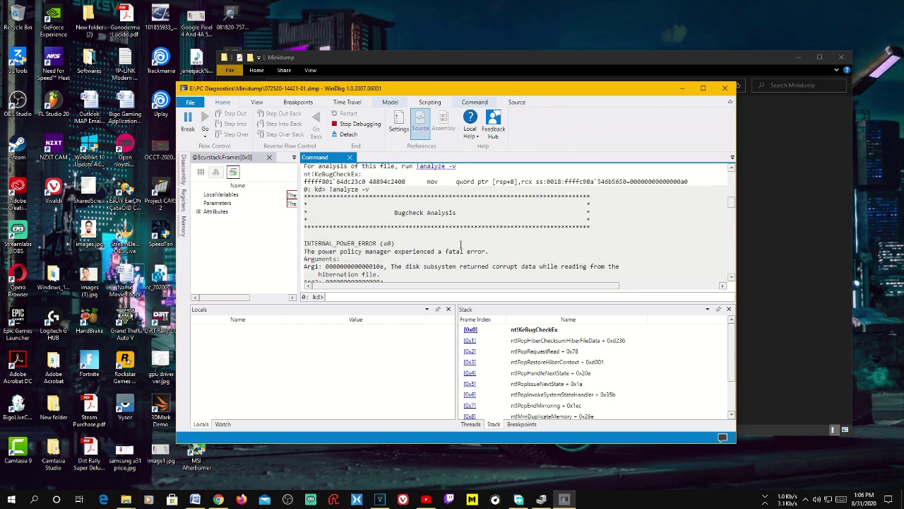
Display the details of the nt module named in the analysis and review them together with the failure information in a maximized window.
scroll(460, 245, "down", 15)
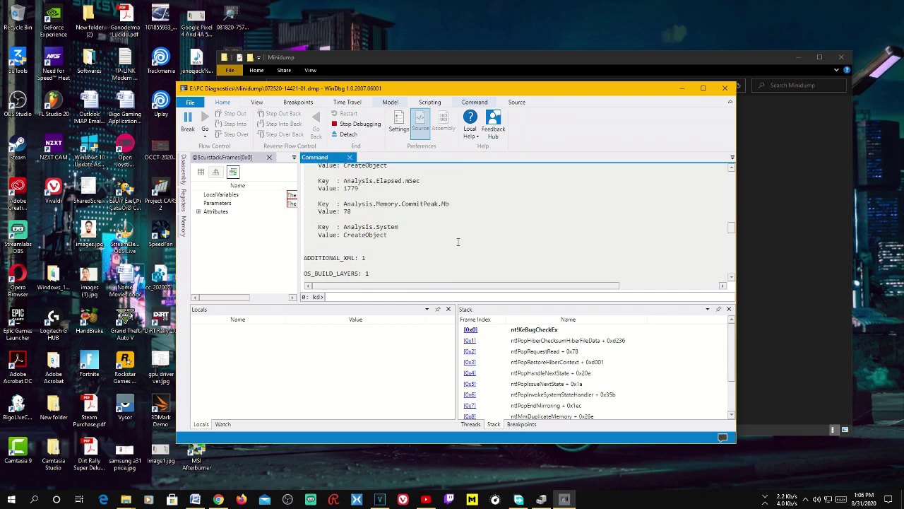
scroll(448, 242, "down", 3)
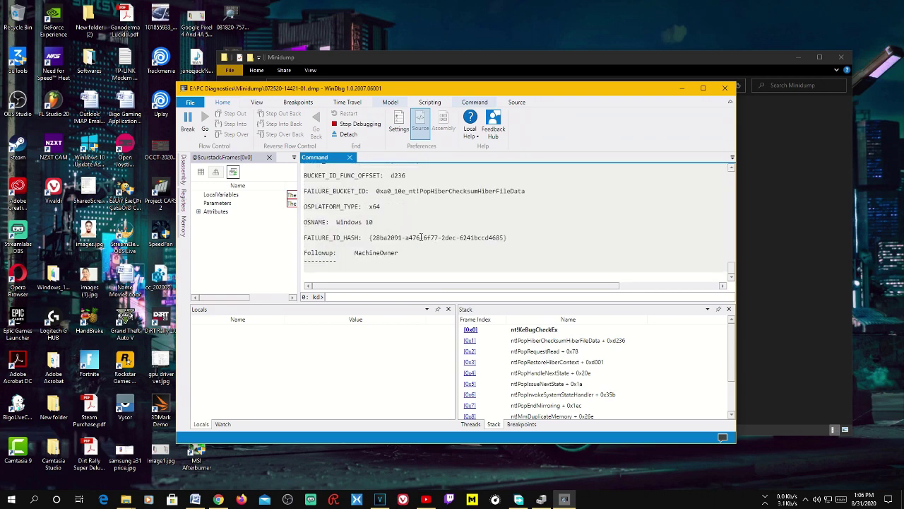
scroll(421, 237, "up", 2)
scroll(421, 237, "up", 1)
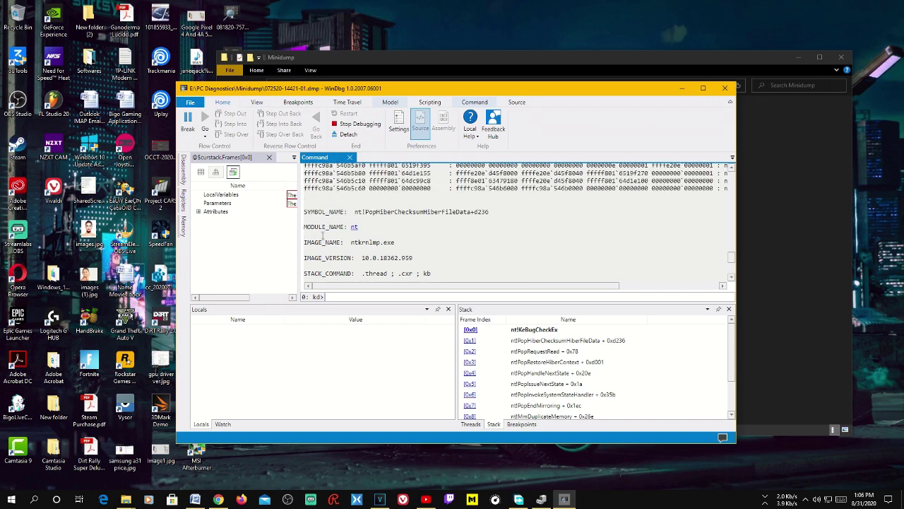
left_click(353, 227)
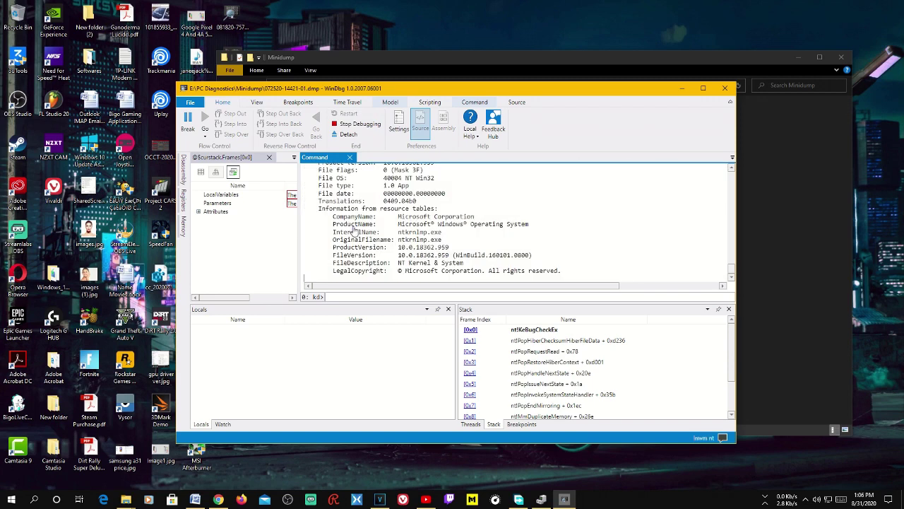
scroll(446, 228, "up", 2)
scroll(447, 227, "up", 1)
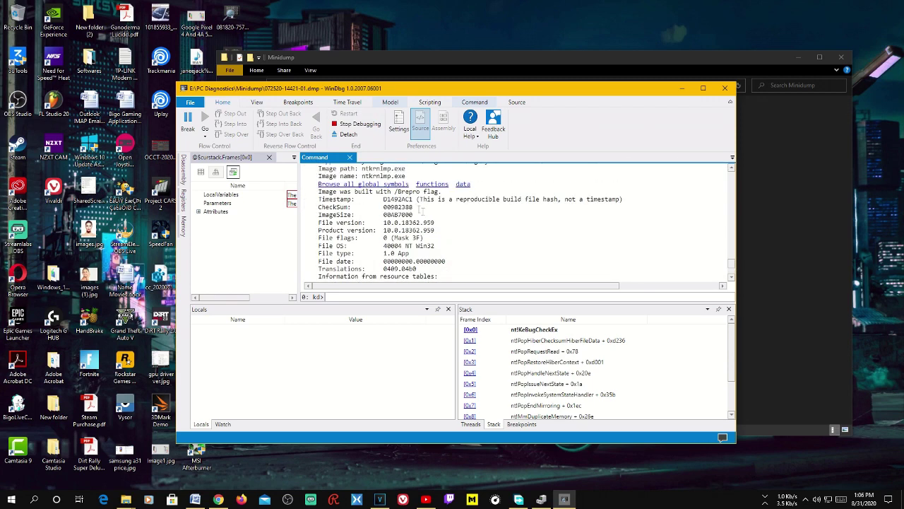
scroll(421, 209, "up", 2)
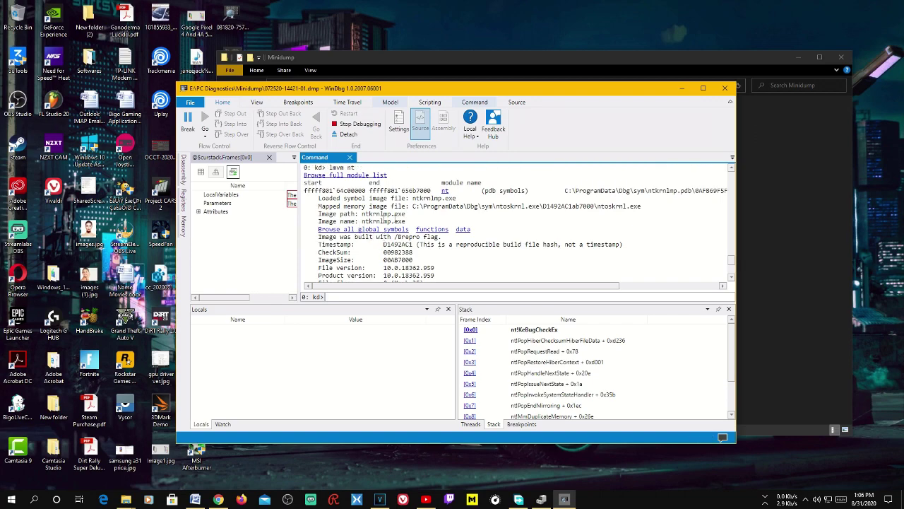
scroll(464, 239, "up", 3)
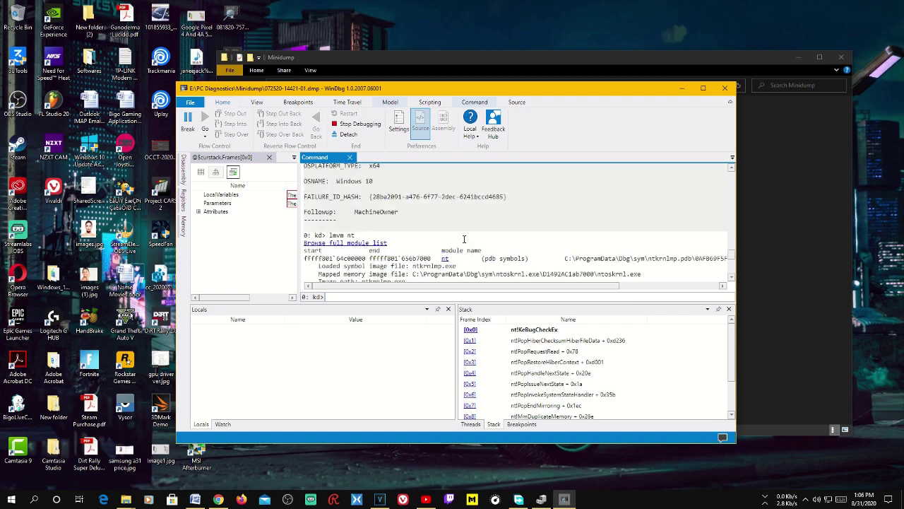
scroll(464, 239, "up", 5)
left_click(703, 87)
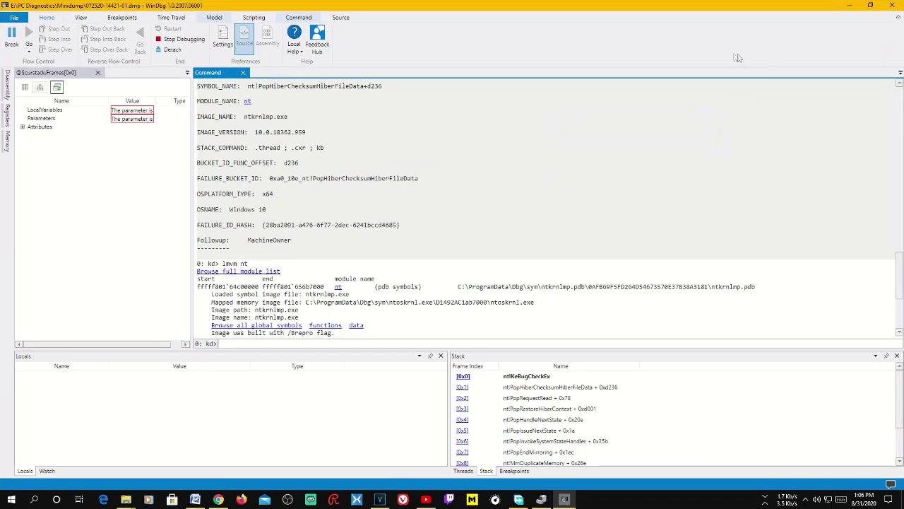
left_click(892, 5)
left_click(408, 351)
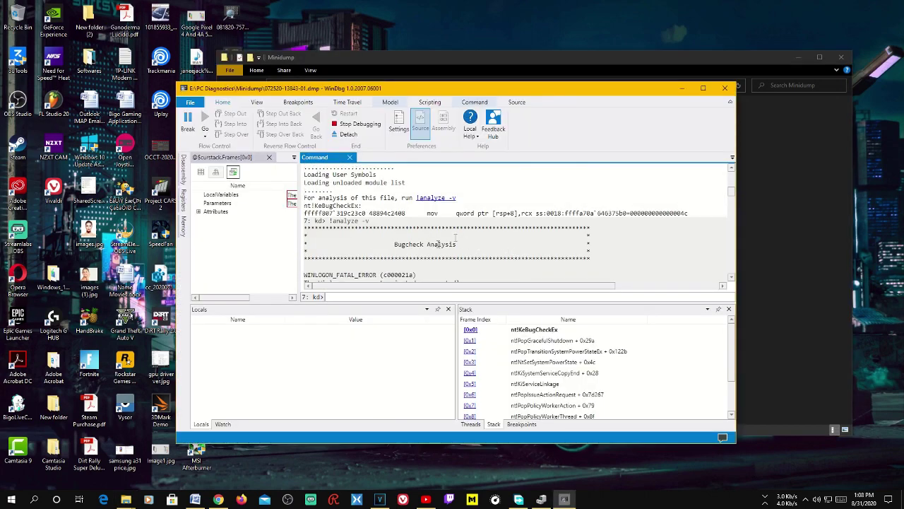
left_click(725, 89)
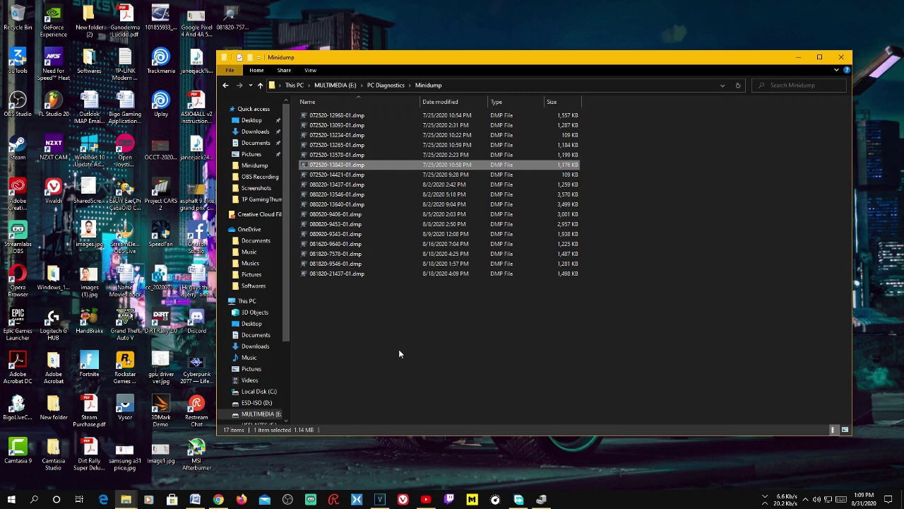
left_click(353, 360)
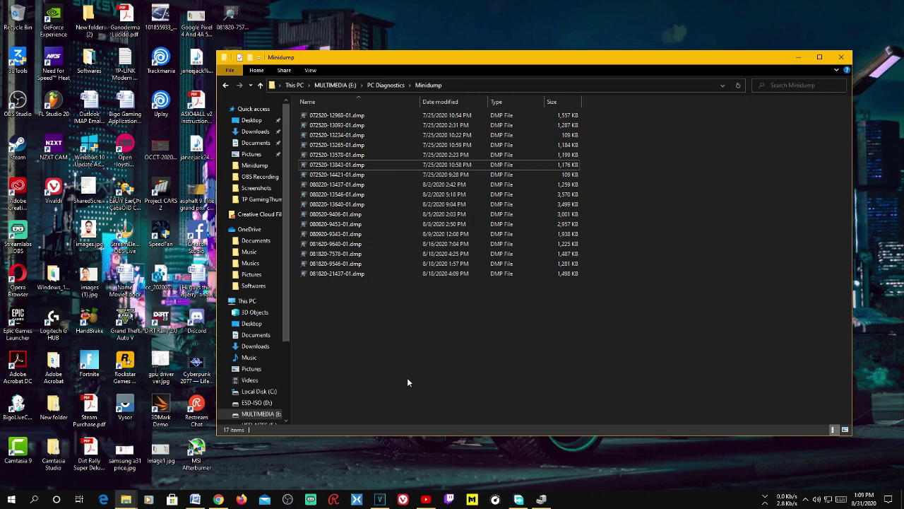
key("alt+F4")
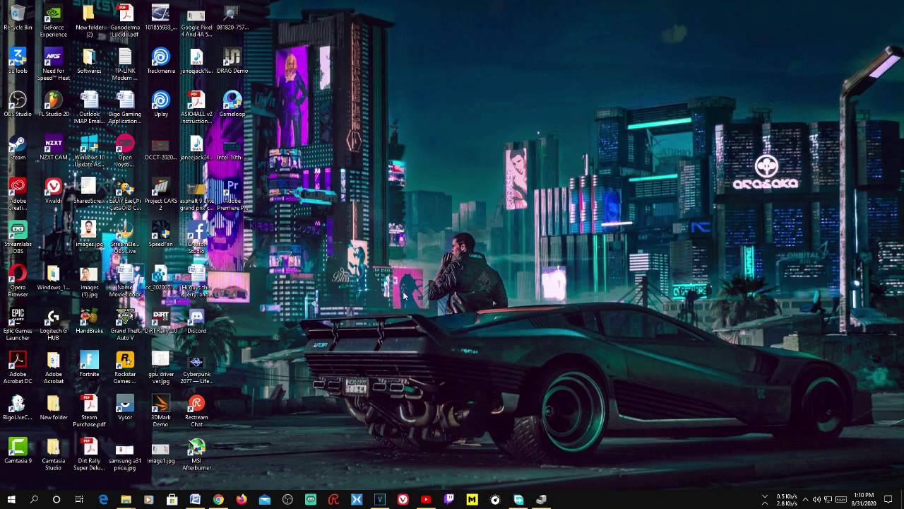
key("F5")
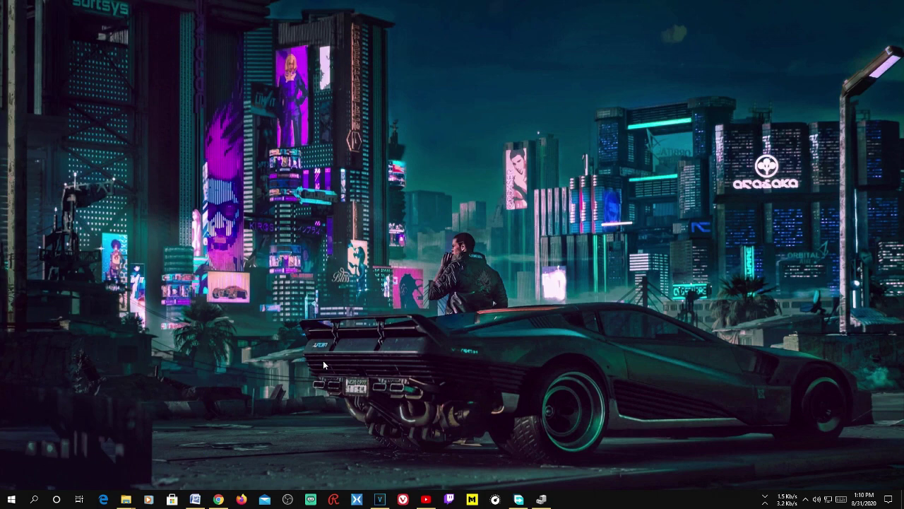
Switch to the Software Copy folder window and launch OCCT6.1.1.exe, allowing it to make changes to the device.
mouse_move(224, 500)
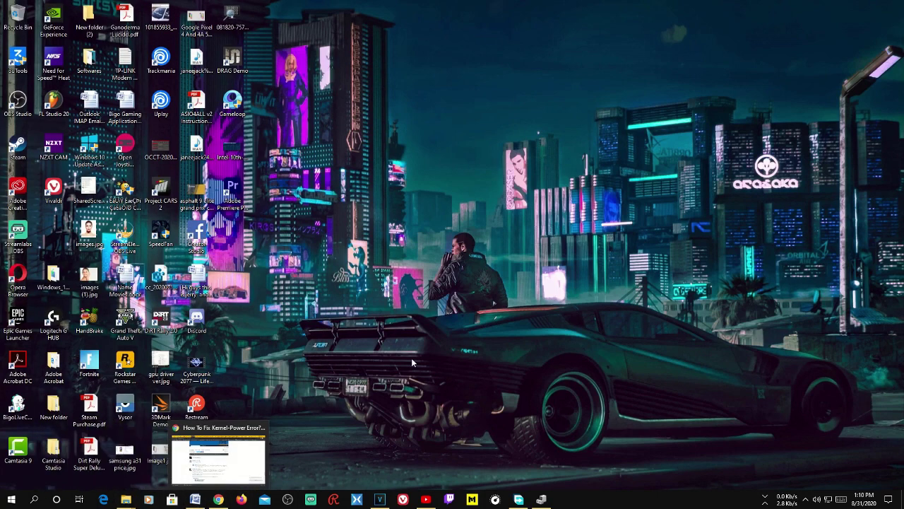
mouse_move(126, 499)
left_click(78, 459)
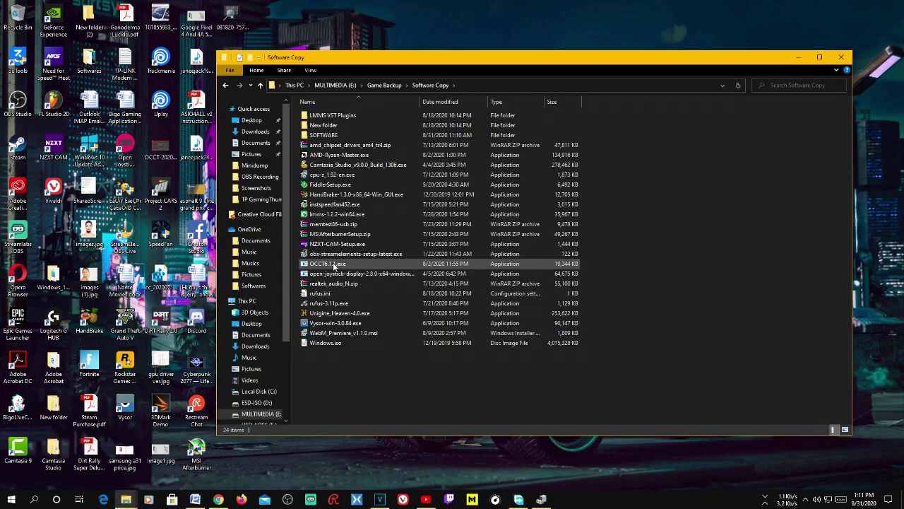
left_click(335, 263)
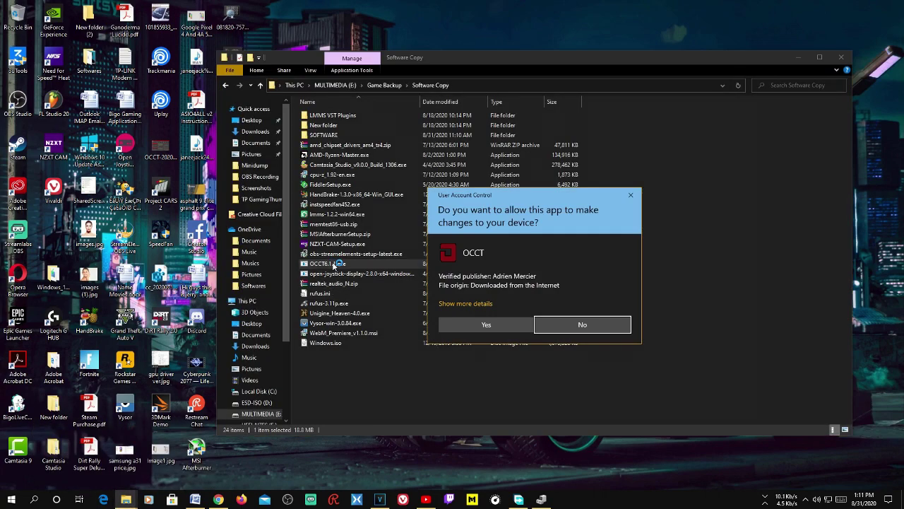
left_click(517, 324)
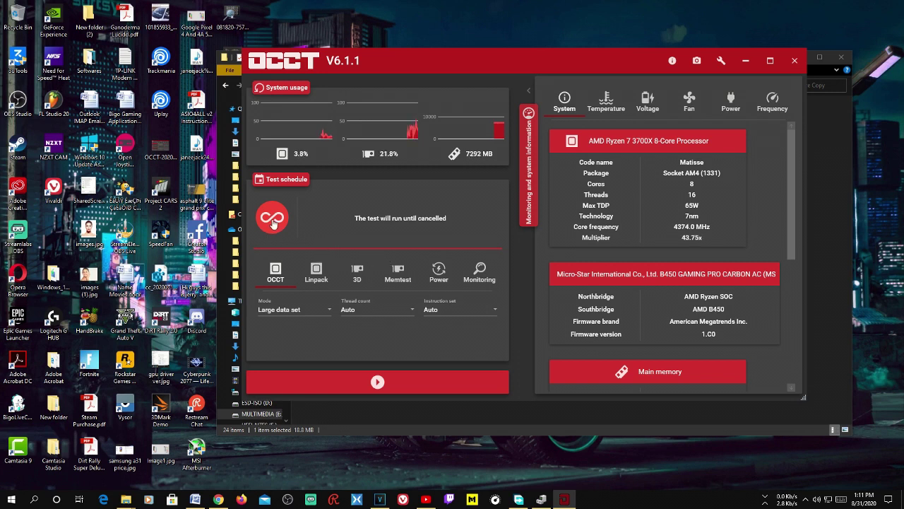
Try a timed duration for the test schedule and return it to running until cancelled.
left_click(273, 228)
left_click(444, 218)
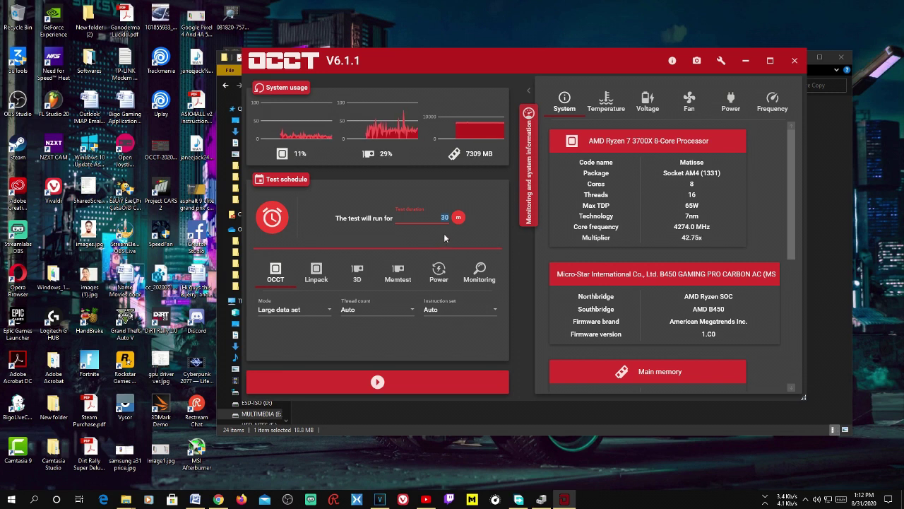
key("BackSpace")
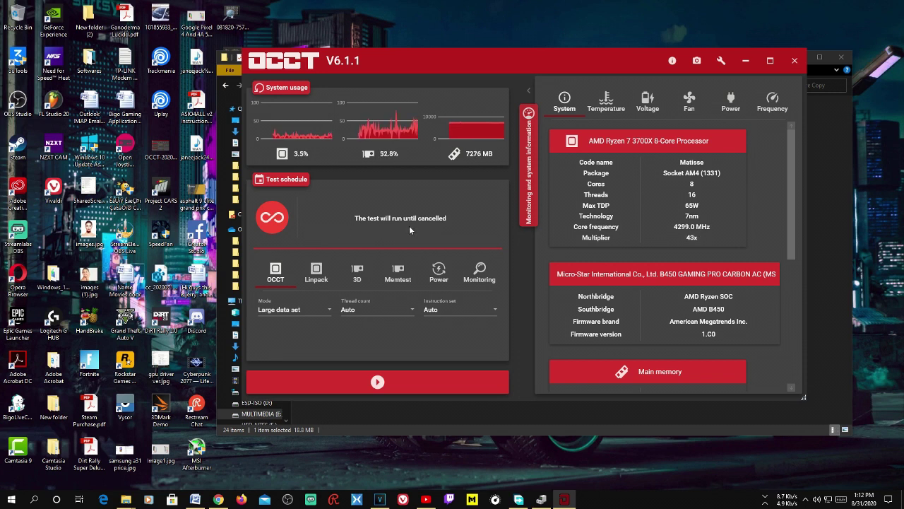
left_click(273, 222)
left_click(274, 224)
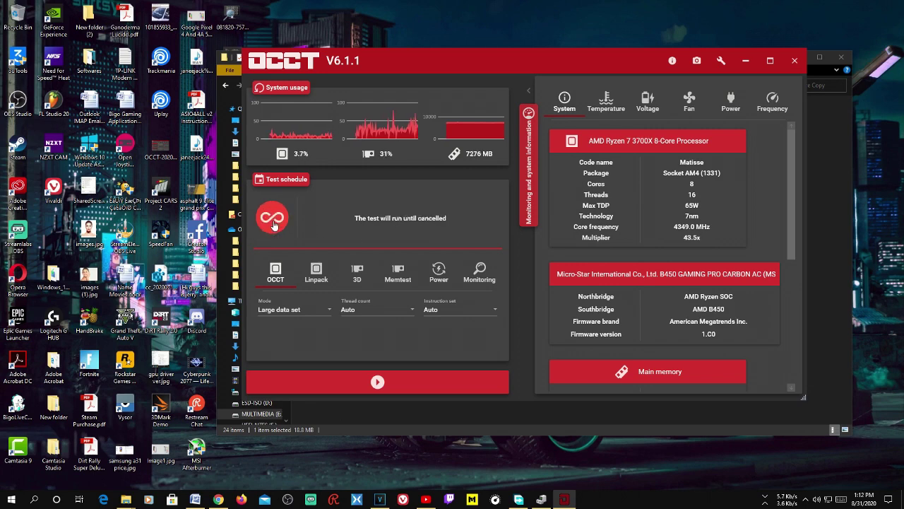
Start the OCCT stress test past the support prompt and bring up NZXT CAM for hardware monitoring.
left_click(381, 382)
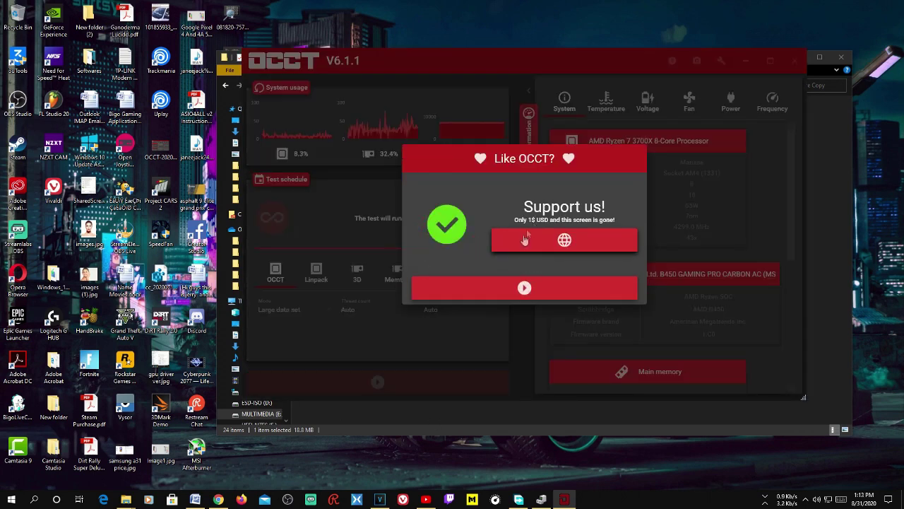
left_click(524, 288)
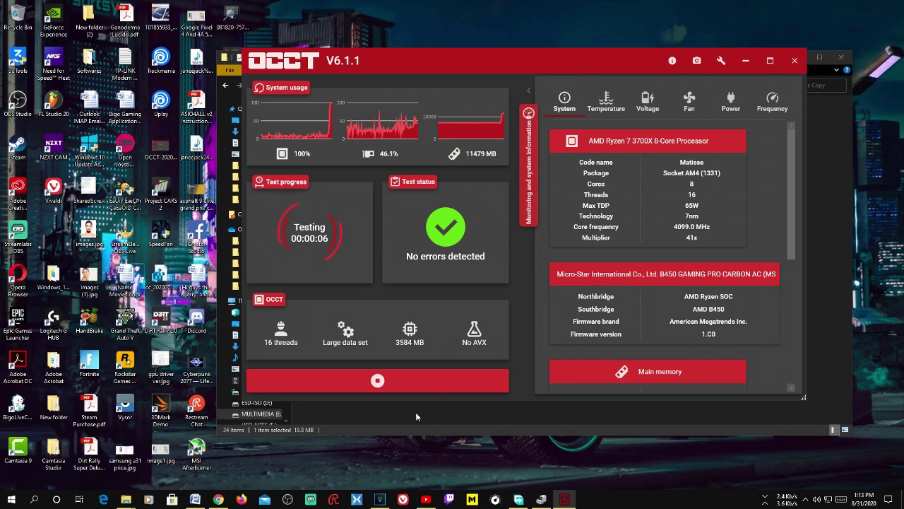
key("super")
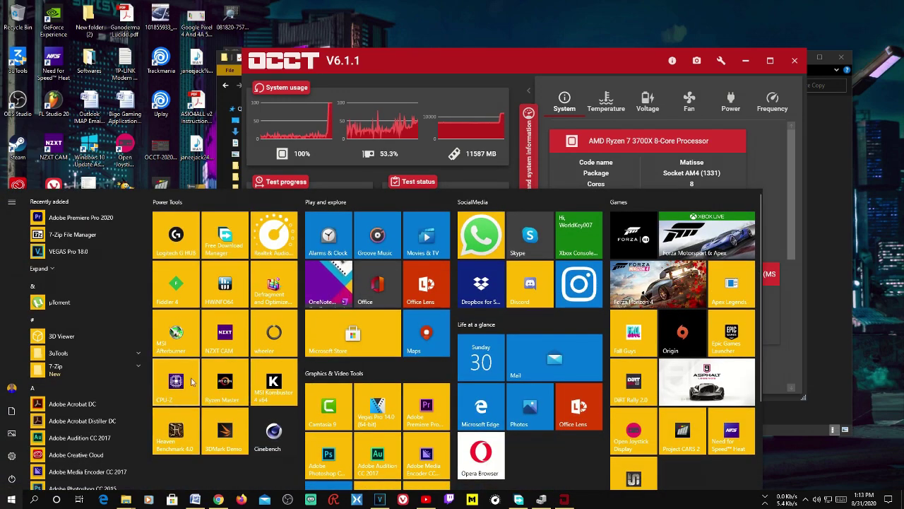
left_click(224, 339)
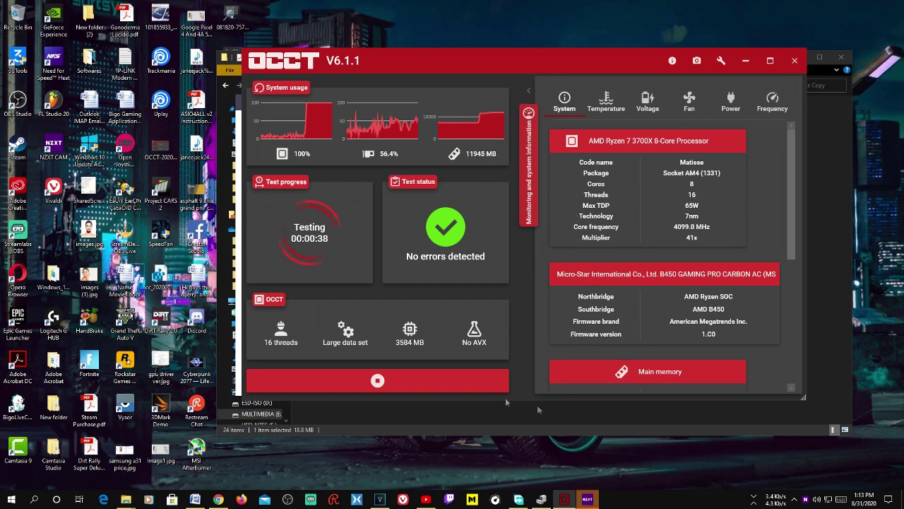
left_click(593, 501)
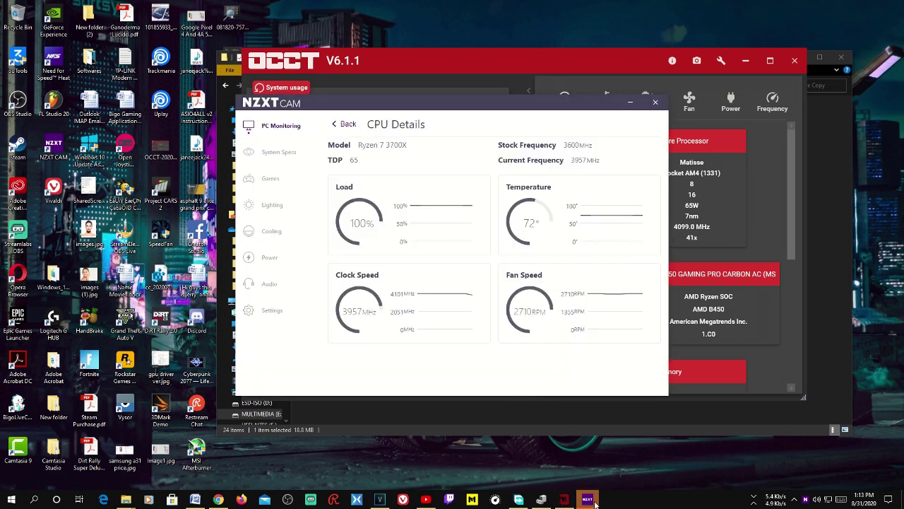
Examine the CPU details and the GPU details for load, temperature, clock and fan speed, returning to the monitoring overview.
left_click(342, 125)
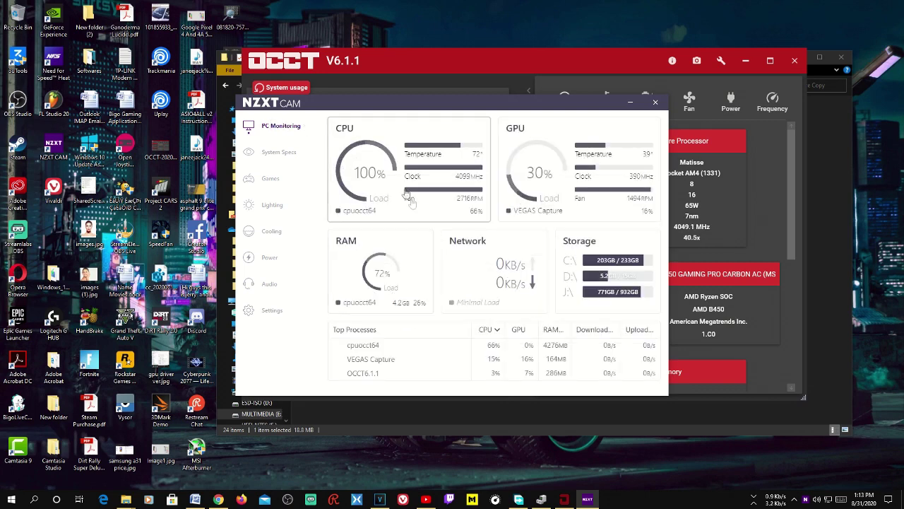
left_click(409, 167)
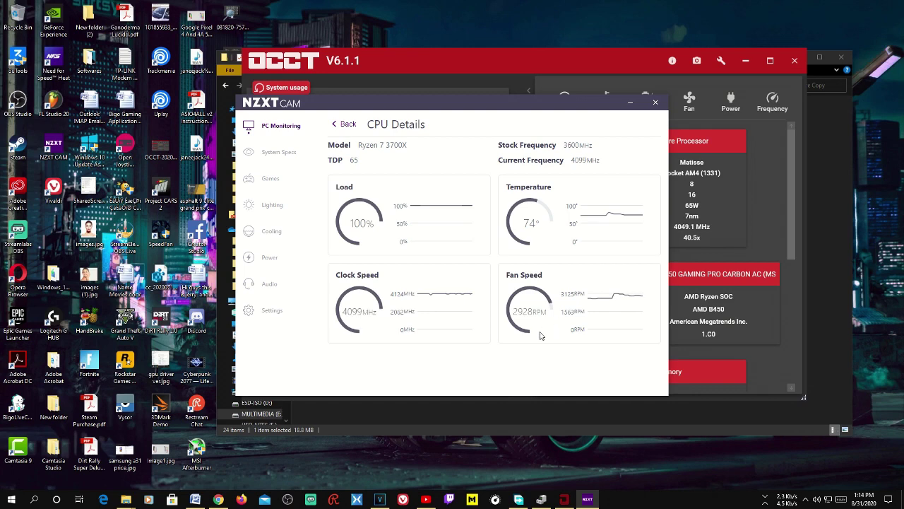
left_click(343, 125)
left_click(558, 169)
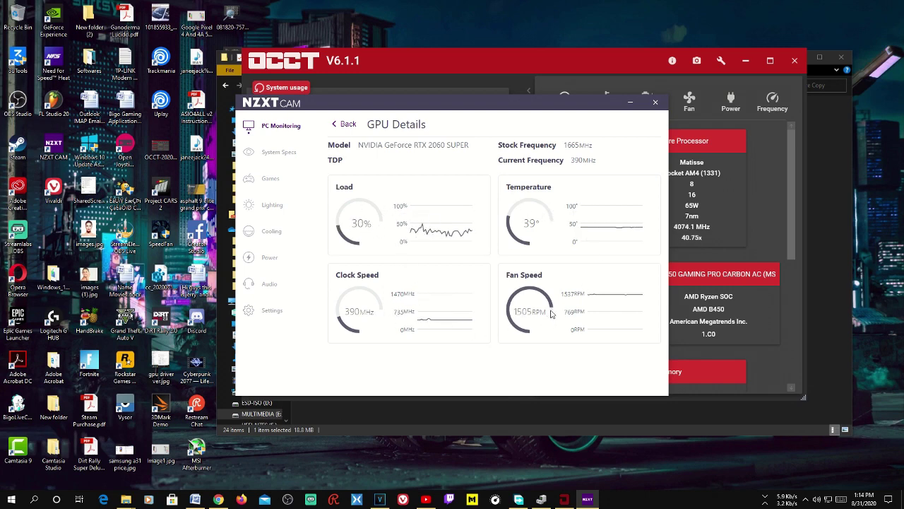
key("Escape")
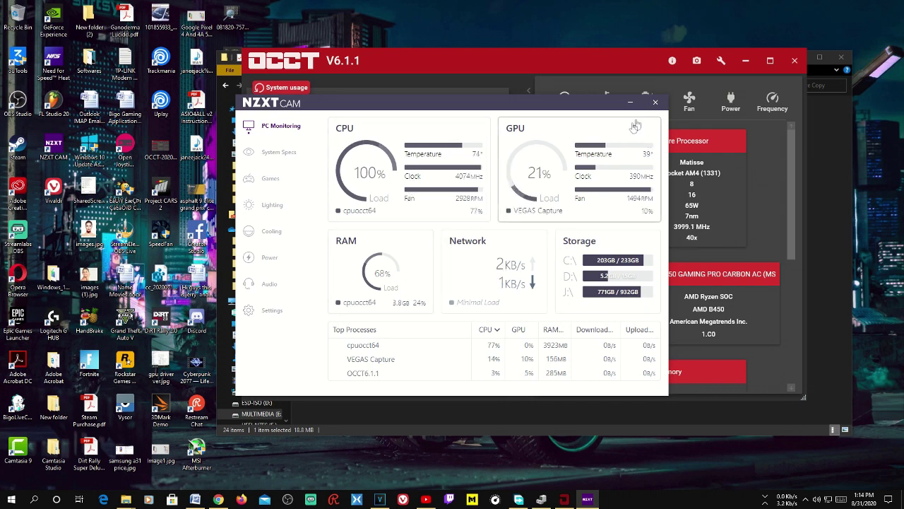
Close NZXT CAM and stop the running OCCT test.
left_click(655, 103)
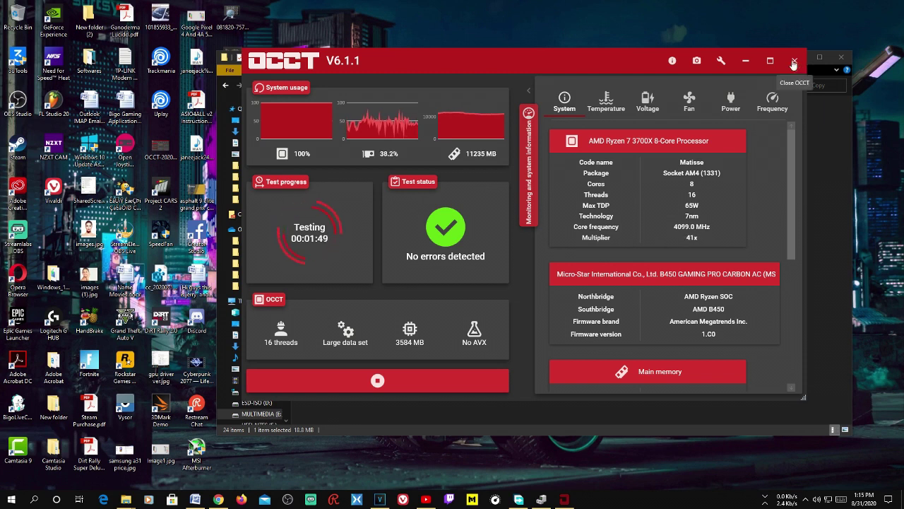
left_click(385, 386)
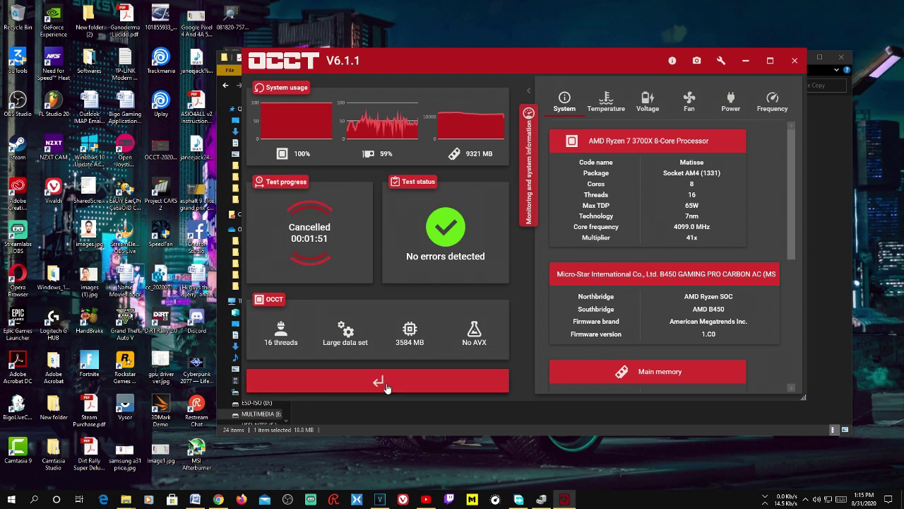
Close OCCT and minimize the Software Copy folder window.
left_click(793, 63)
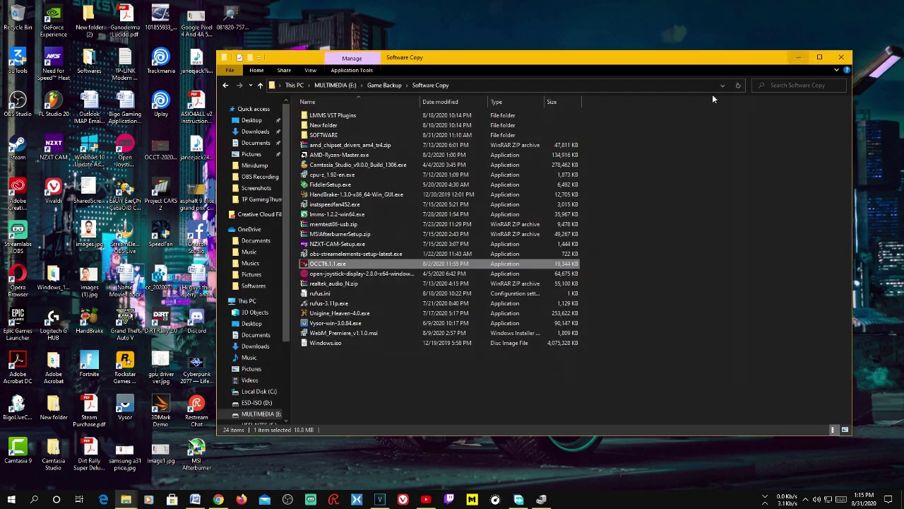
left_click(456, 391)
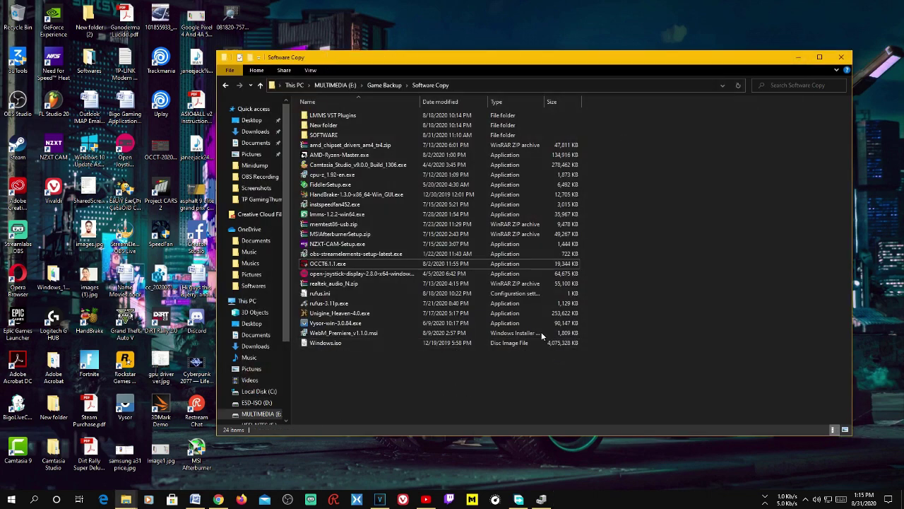
left_click(798, 57)
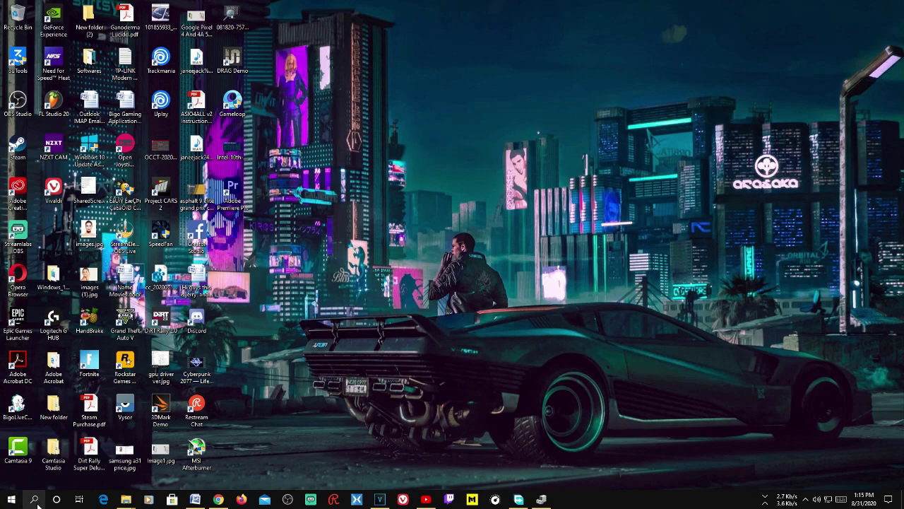
Find the Windows Memory Diagnostic tool and open its options for checking the computer for memory problems.
left_click(34, 499)
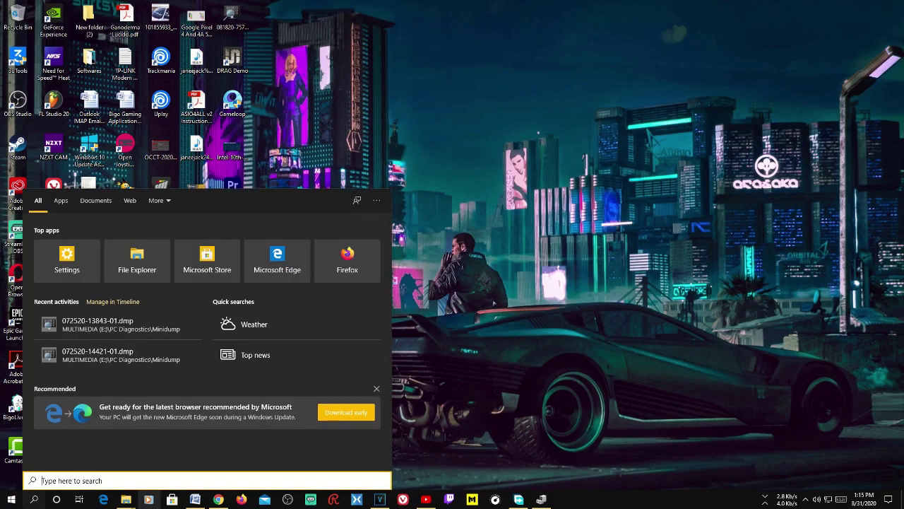
type("memor")
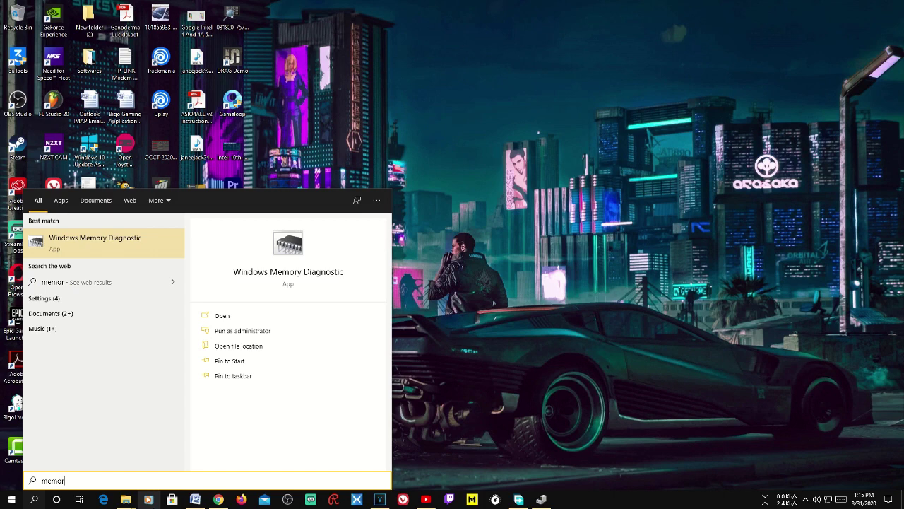
left_click(58, 244)
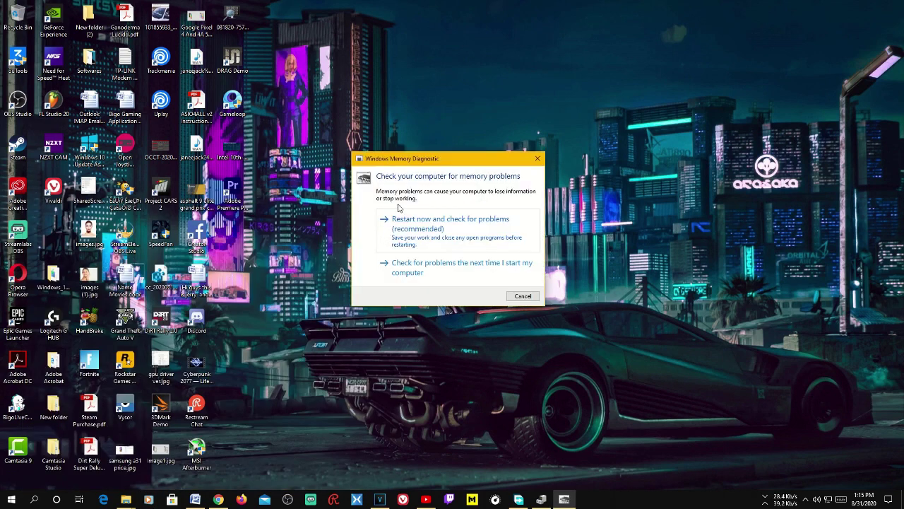
left_click(445, 237)
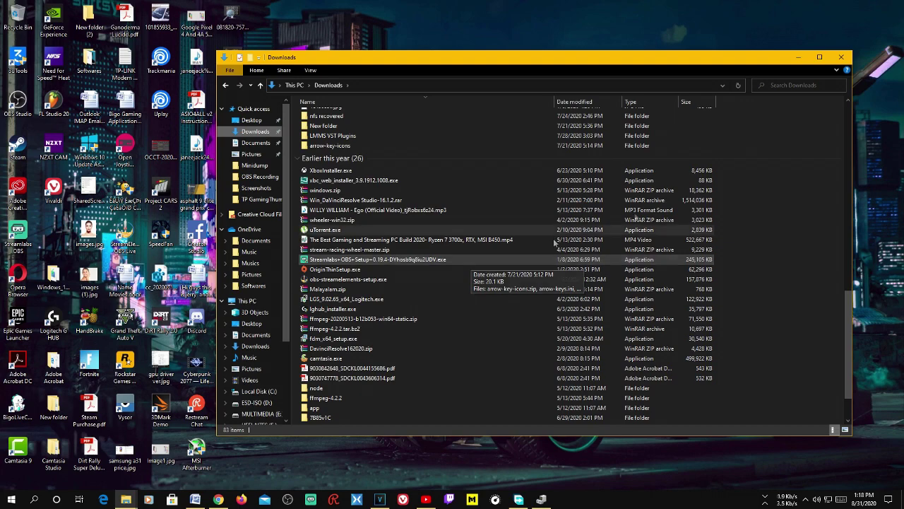
Minimize the Downloads folder, switch to Chrome and open the official MemTest86 site from the memtest86 search results in a new tab.
left_click(798, 57)
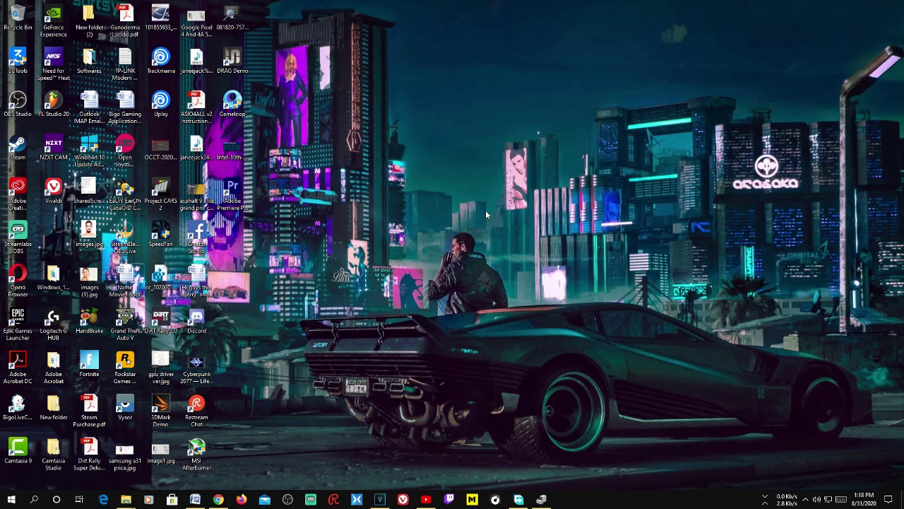
left_click(218, 499)
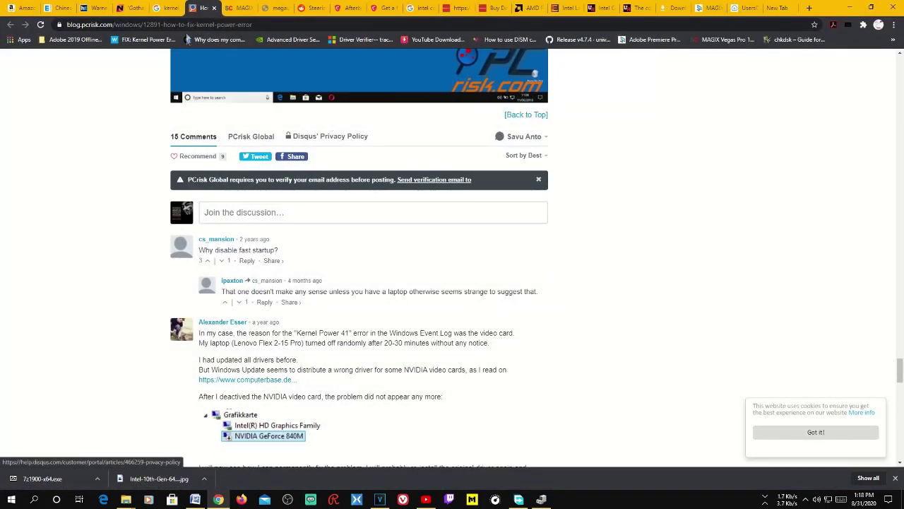
left_click(168, 8)
left_click(168, 84)
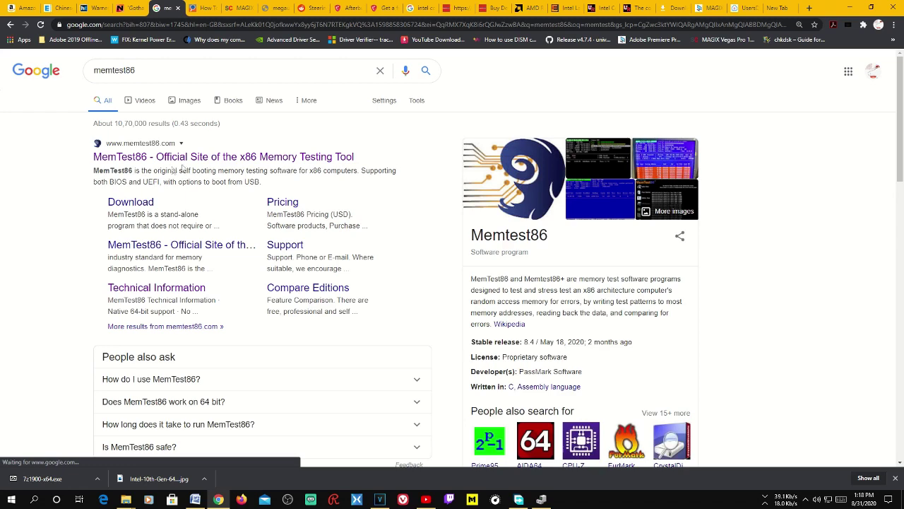
right_click(185, 160)
left_click(213, 166)
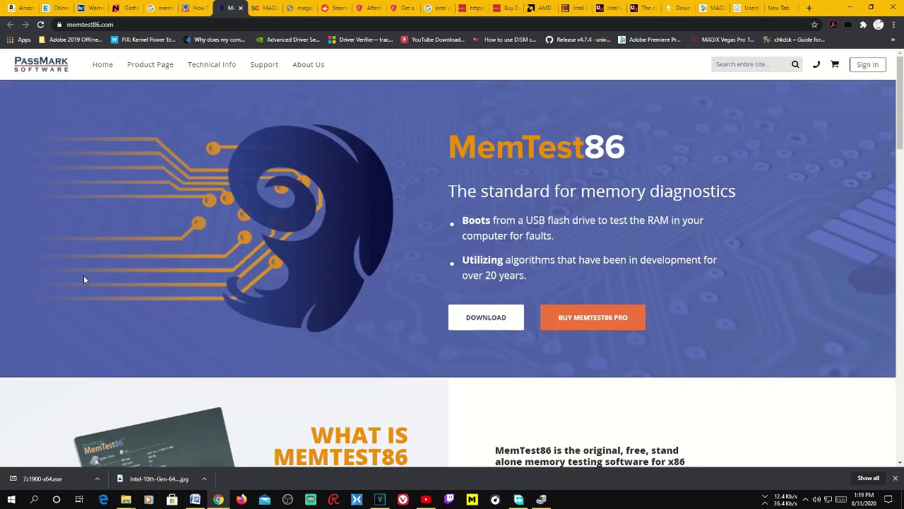
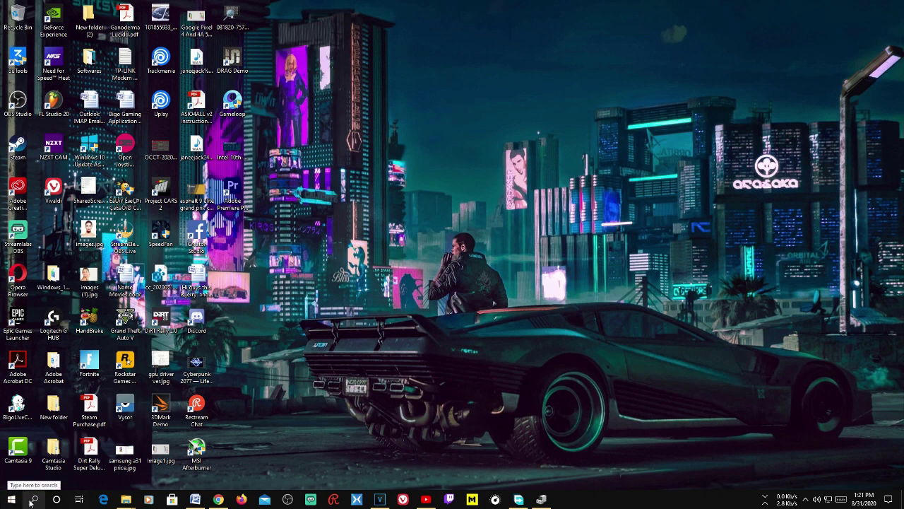
Launch the Unigine Heaven Benchmark 4.0 to put the graphics card under load.
mouse_move(217, 502)
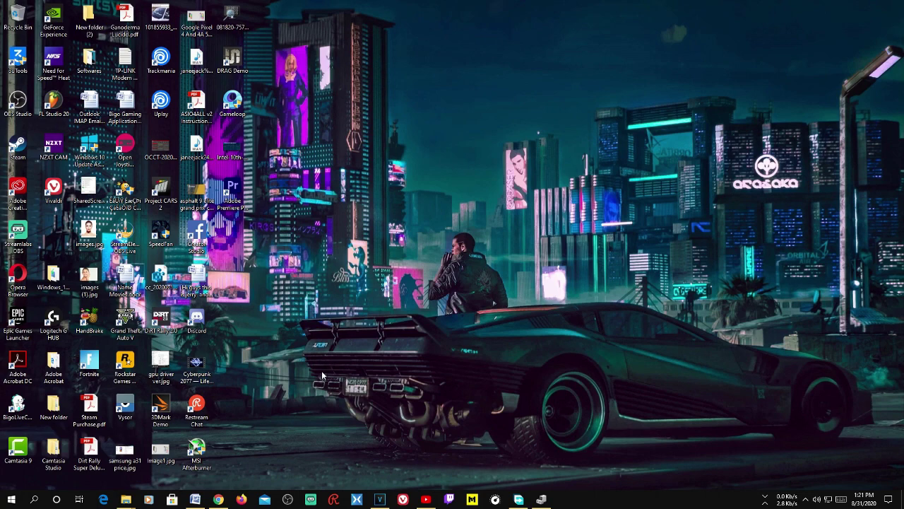
key("super")
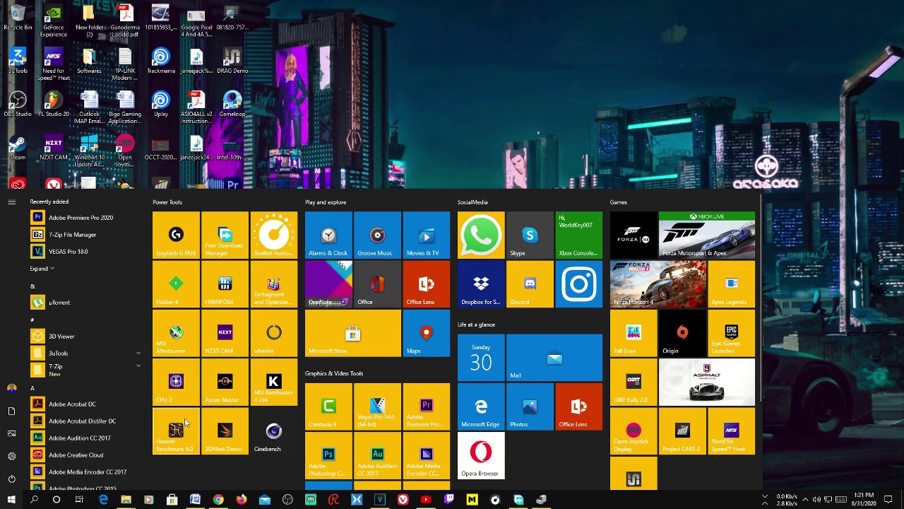
left_click(185, 422)
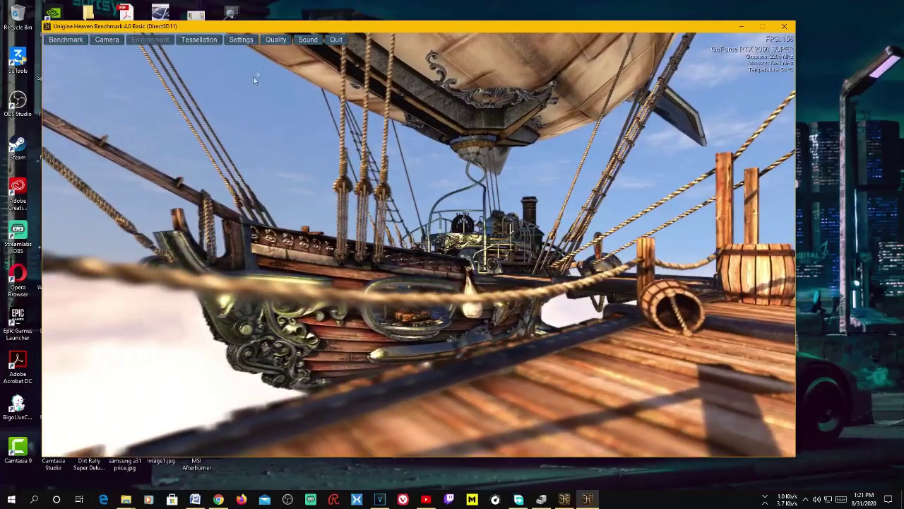
Set the Heaven benchmark's resolution to 1920x1080 and apply the setting.
left_click(242, 40)
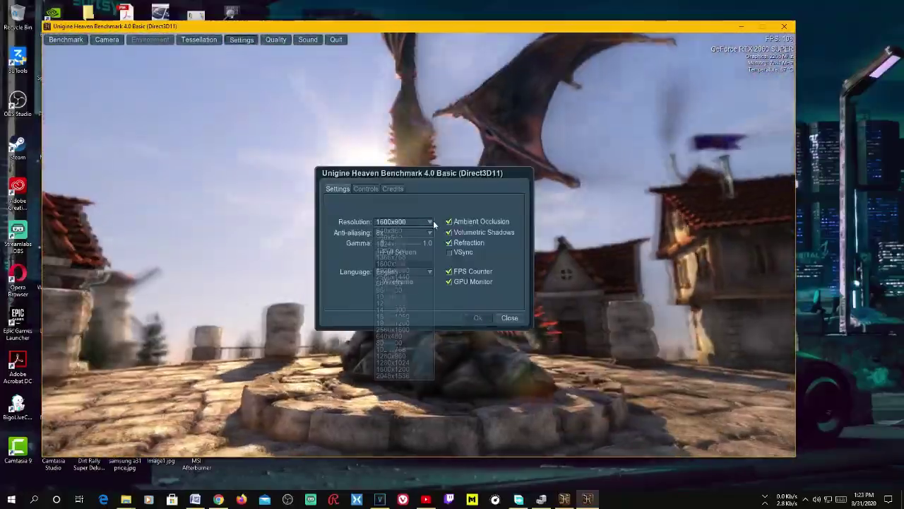
left_click(411, 222)
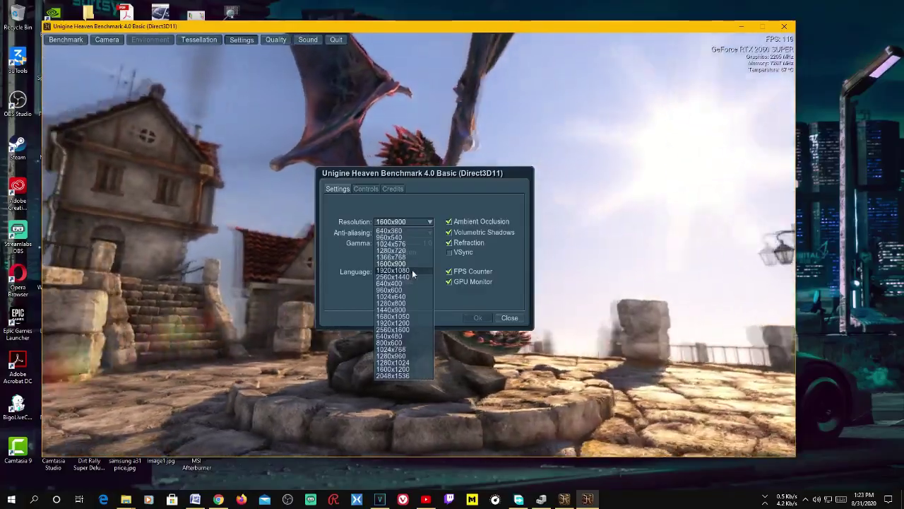
left_click(393, 270)
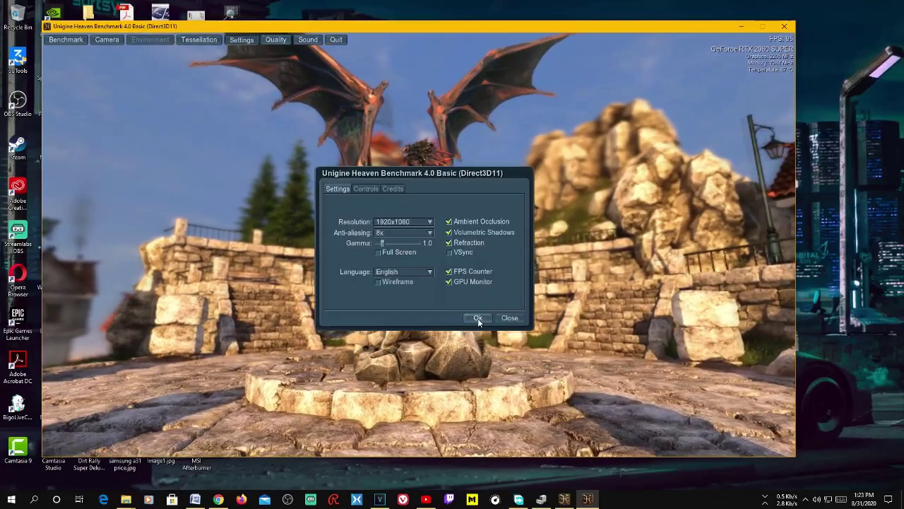
left_click(478, 318)
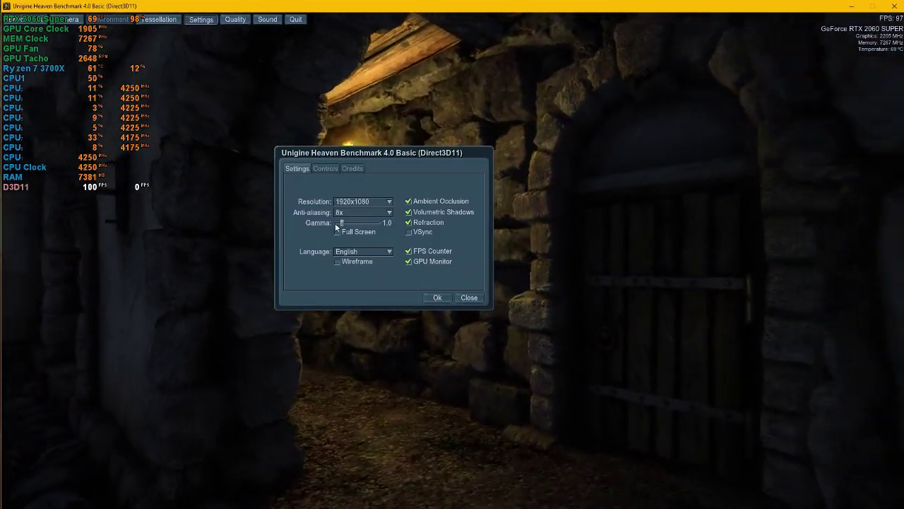
Raise the Heaven benchmark's resolution to 2560x1440, apply it and close the settings dialog.
left_click(366, 202)
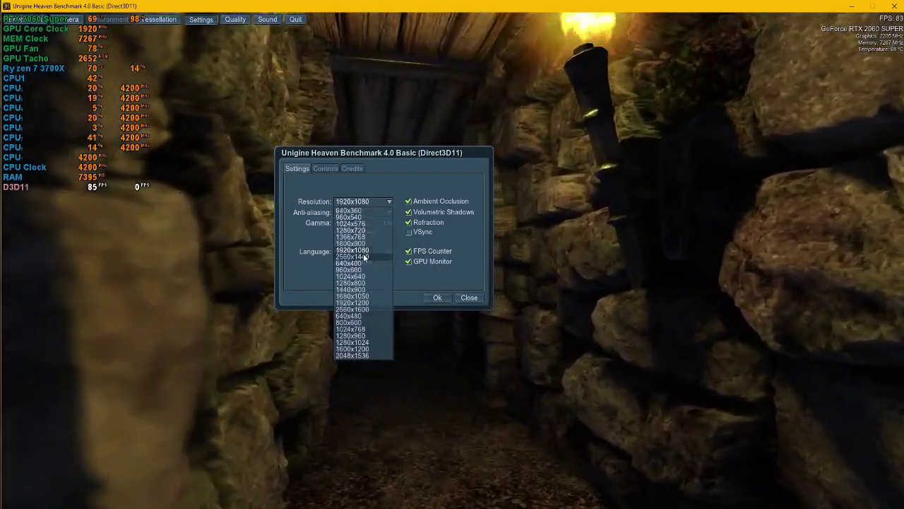
left_click(364, 256)
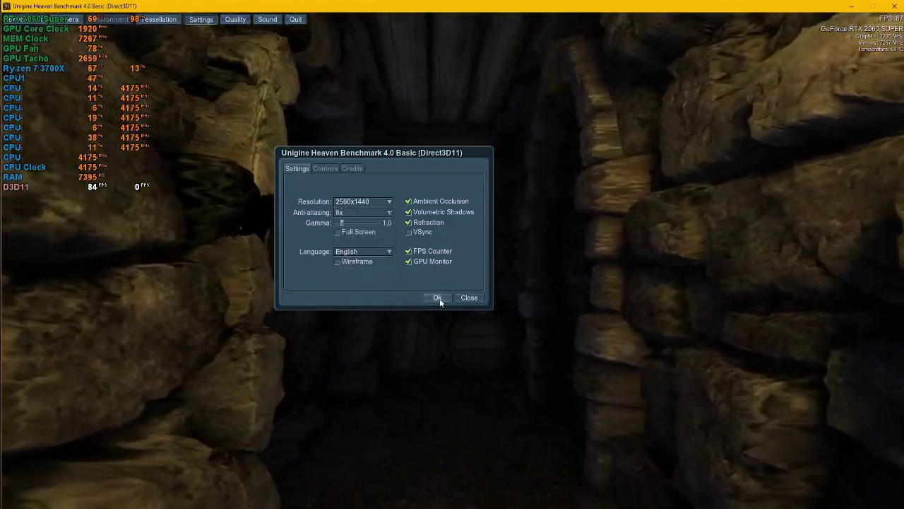
left_click(438, 298)
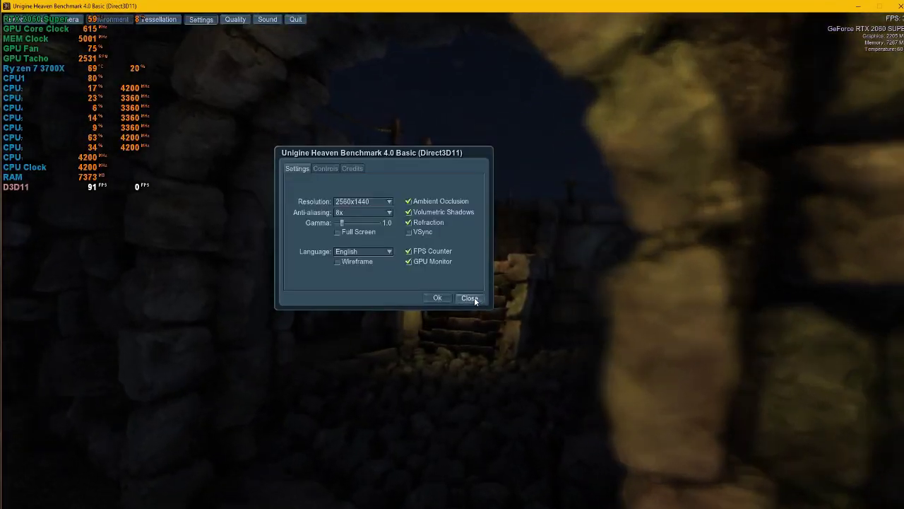
left_click(471, 298)
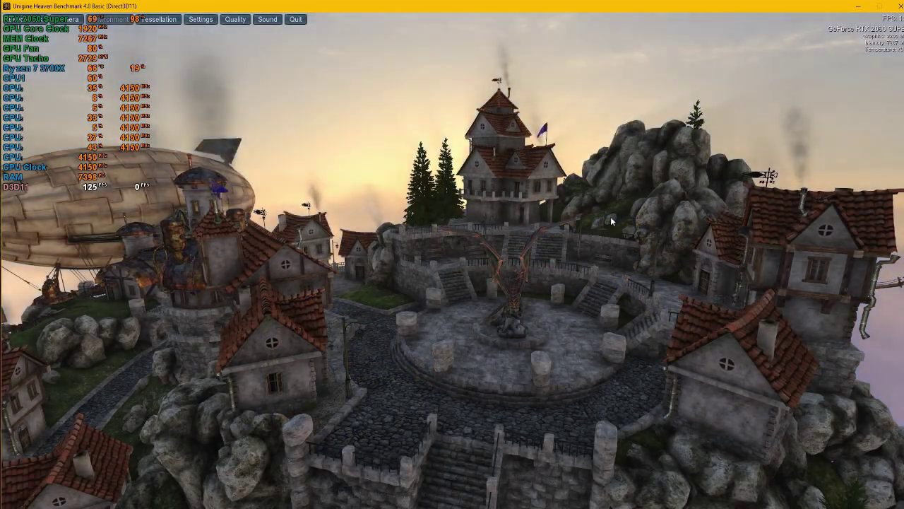
Quit the Heaven benchmark, bring up MSI Afterburner, close the Heaven launcher and move Afterburner nearer the middle of the desktop.
key("Escape")
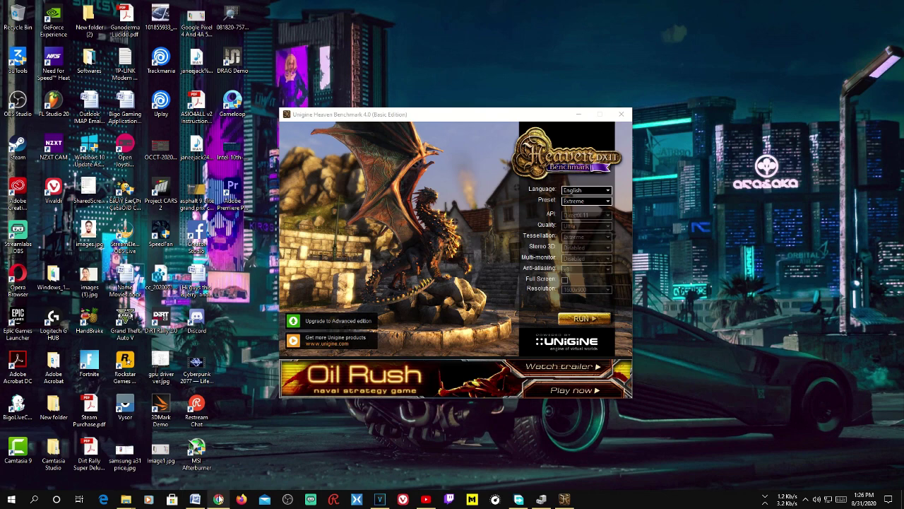
left_click(806, 498)
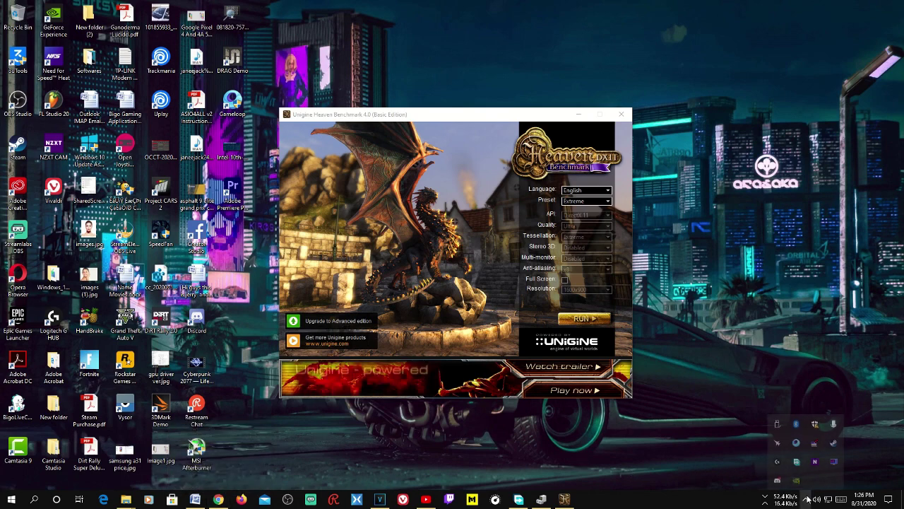
left_click(779, 445)
left_click_drag(487, 115, 223, 113)
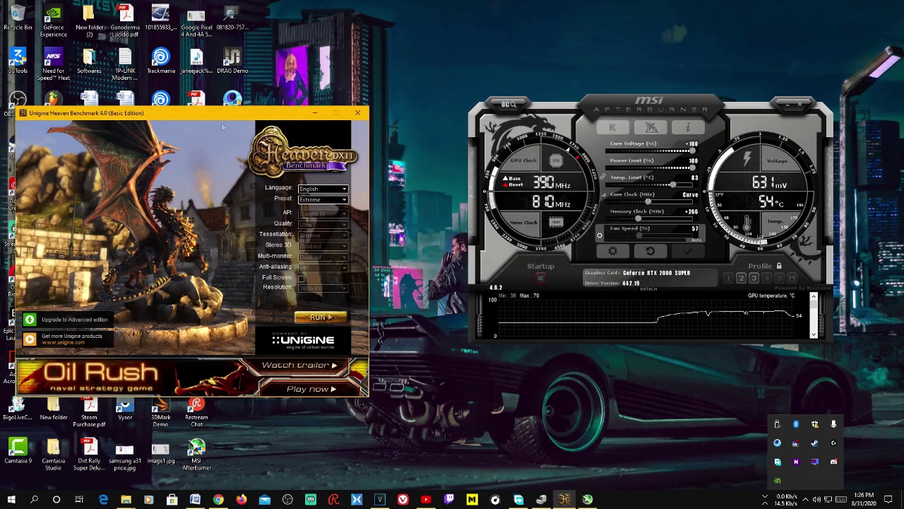
left_click(357, 113)
left_click_drag(640, 104, 522, 113)
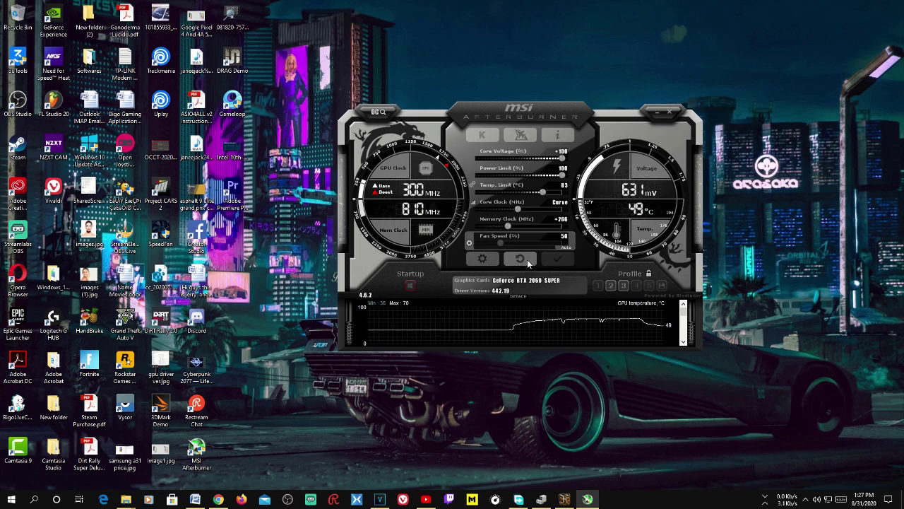
Turn off Afterburner's automatic fan speed control and switch on the user-defined fan mode.
left_click(573, 248)
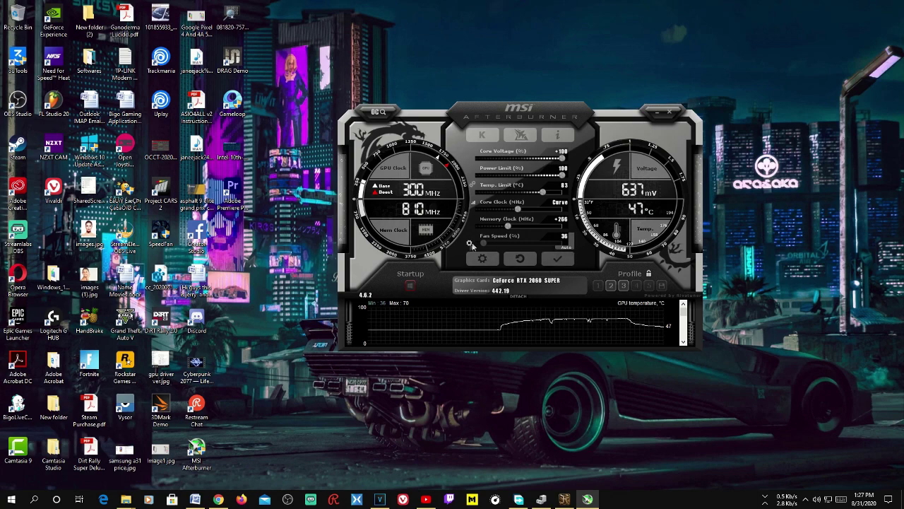
left_click(469, 244)
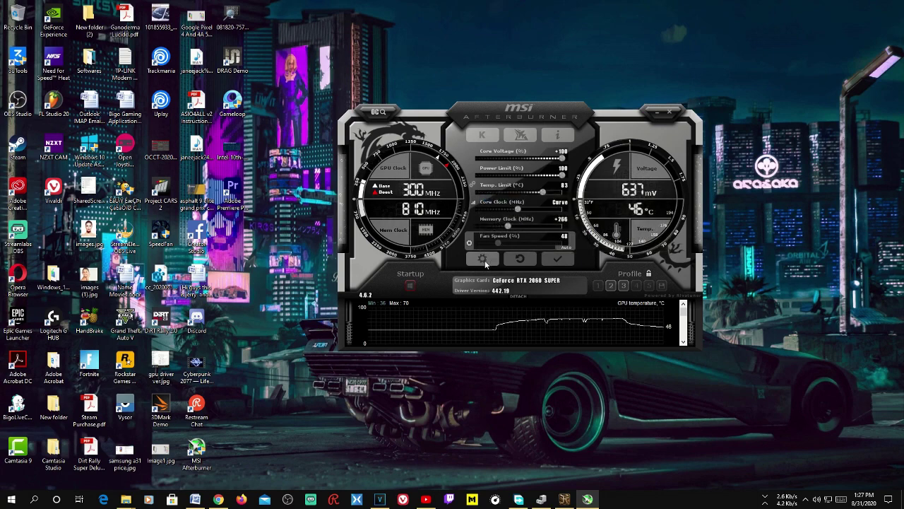
Review the custom fan speed curve in Afterburner's properties and accept them with user-defined software automatic fan control enabled.
left_click(484, 260)
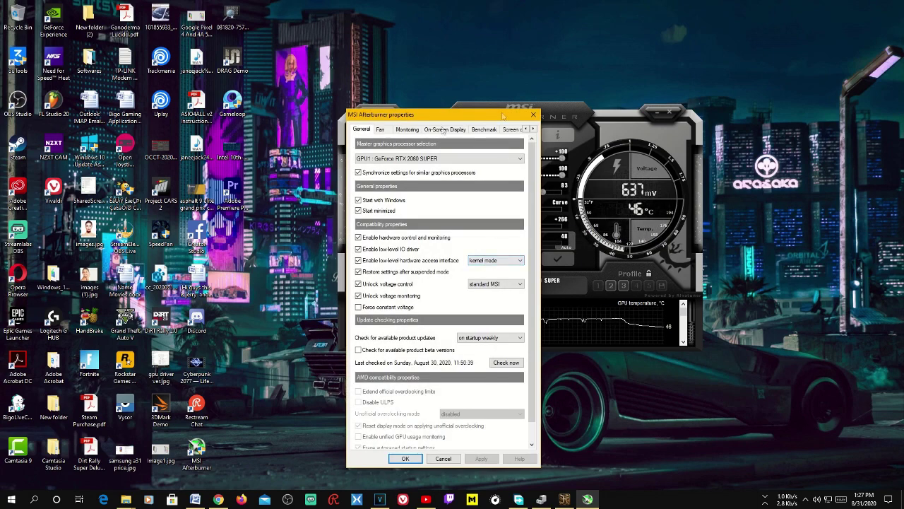
left_click(382, 130)
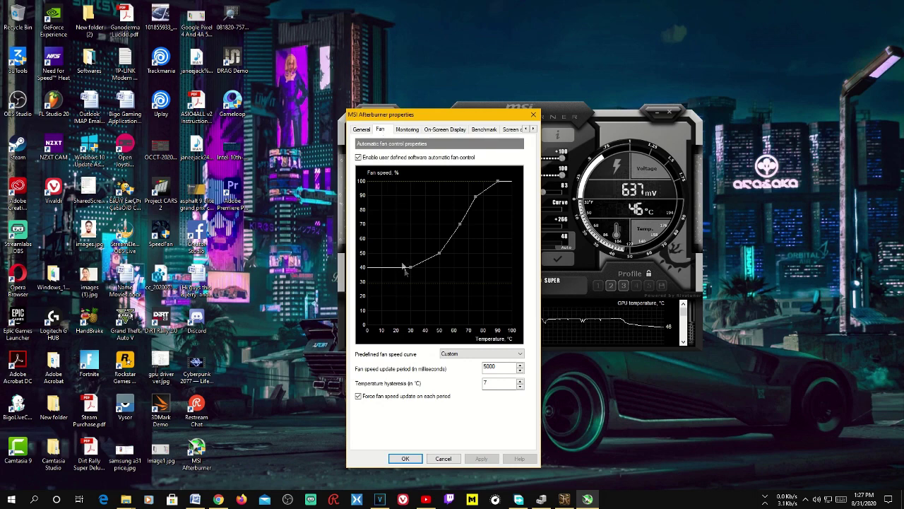
left_click(359, 158)
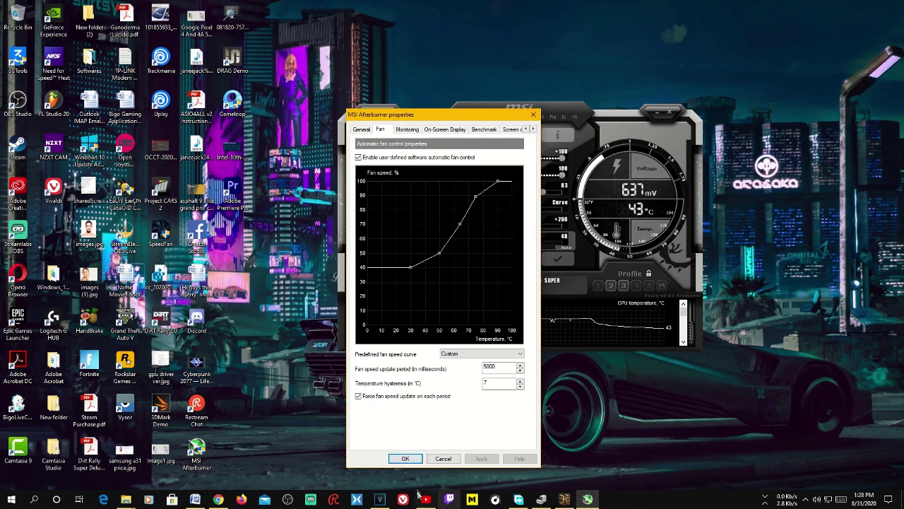
left_click(405, 459)
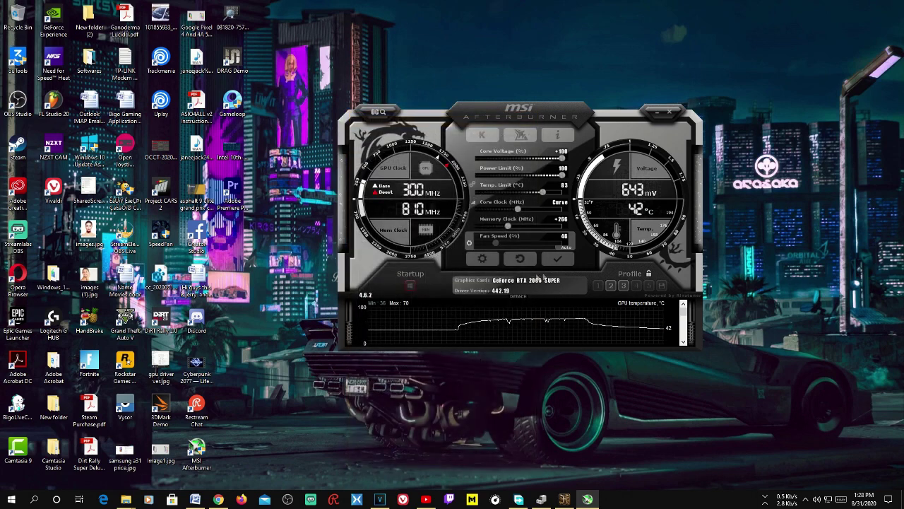
Apply the pending Afterburner settings and toggle the user-defined fan mode off.
left_click(565, 262)
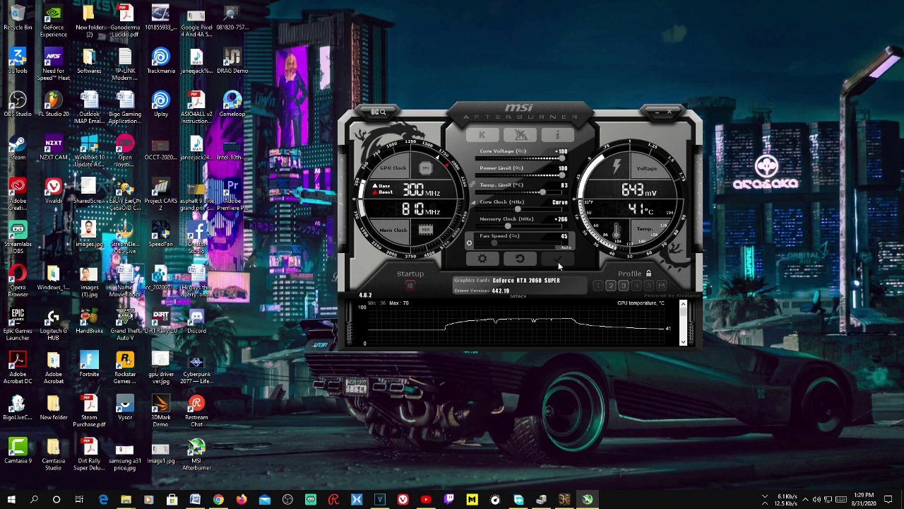
left_click(468, 241)
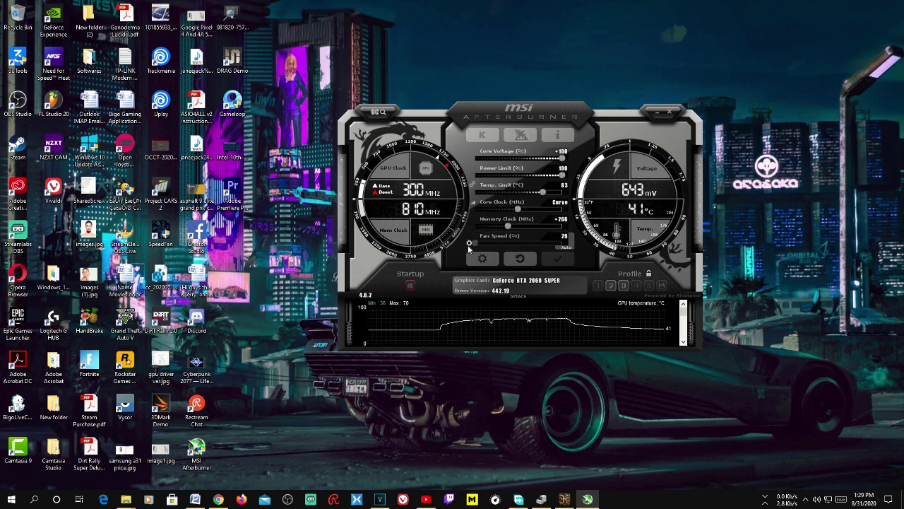
Switch the user-defined fan mode back on and review the Start with Windows and Start minimized options in Afterburner's properties.
left_click(469, 243)
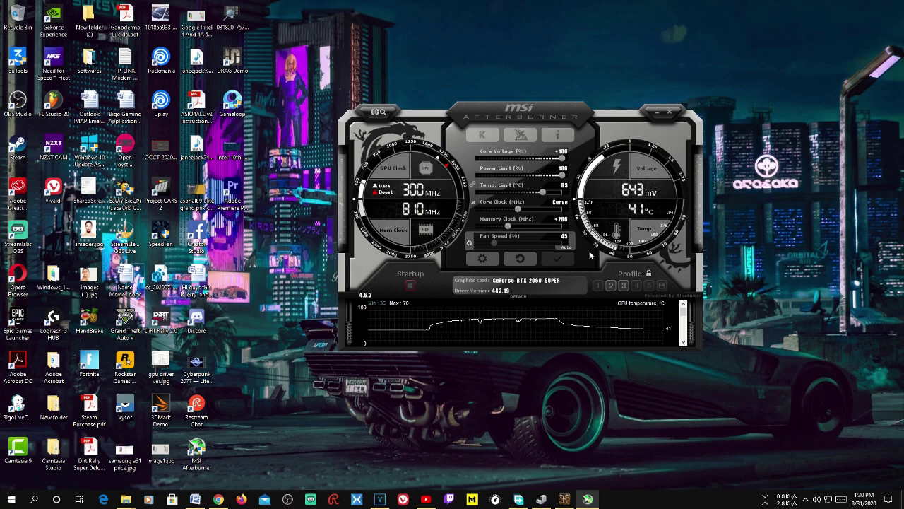
left_click(482, 259)
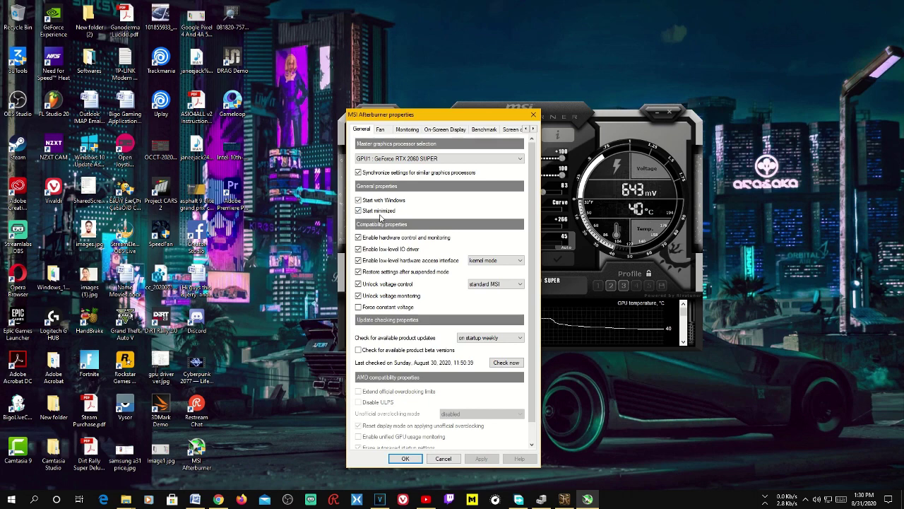
left_click(533, 114)
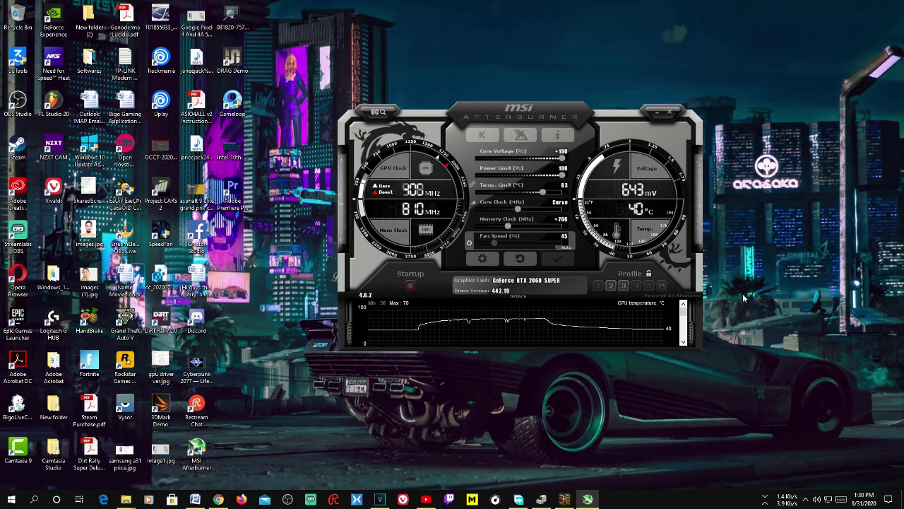
Minimize MSI Afterburner and check for it among the hidden icons of the notification area.
left_click(656, 116)
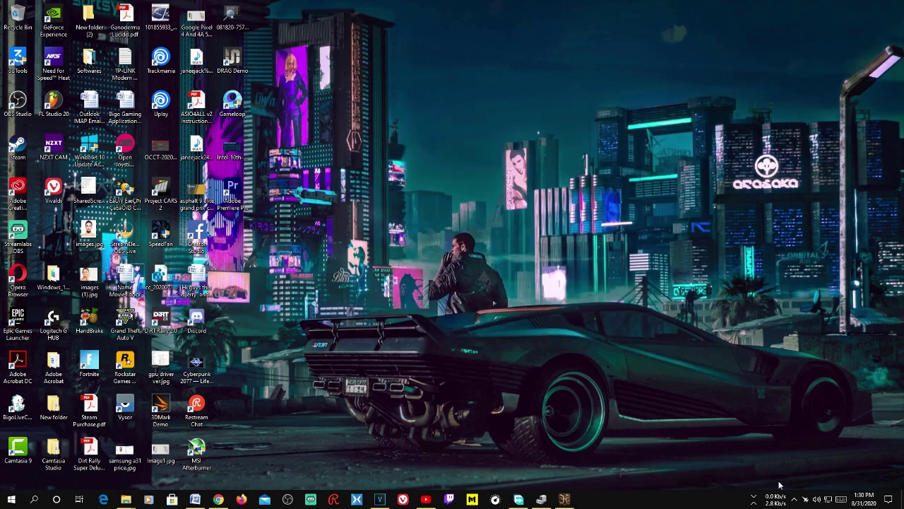
left_click(806, 498)
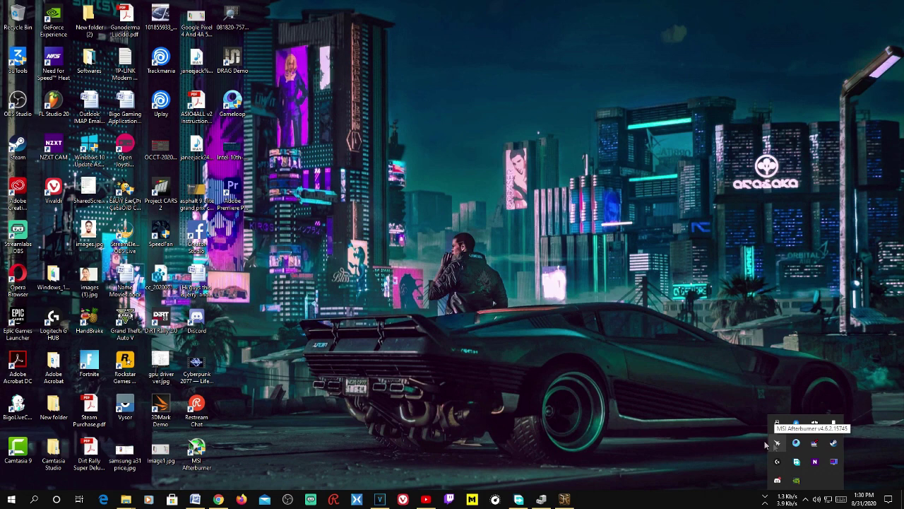
left_click(776, 461)
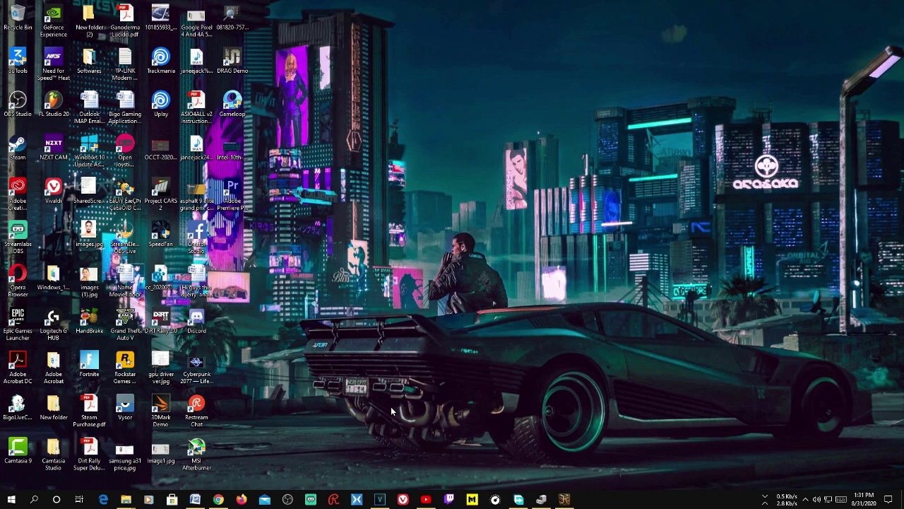
key("Down")
key("Down")
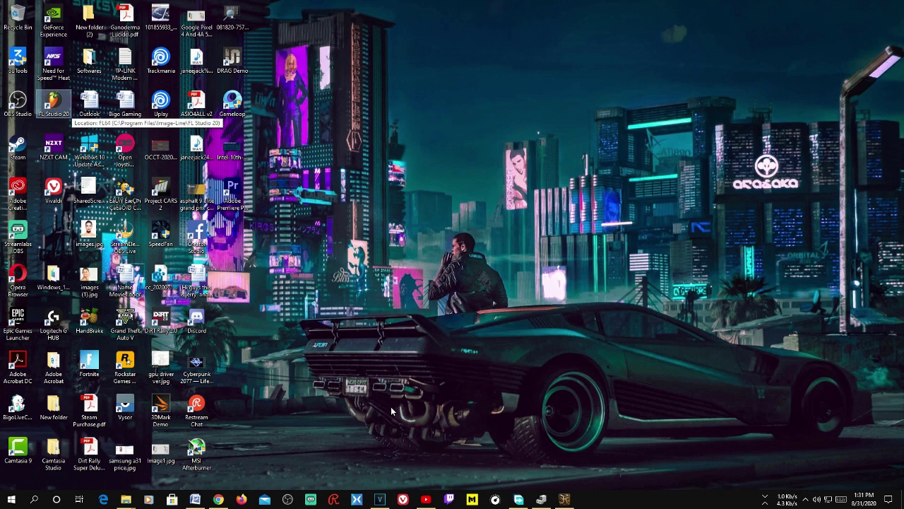
left_click(511, 387)
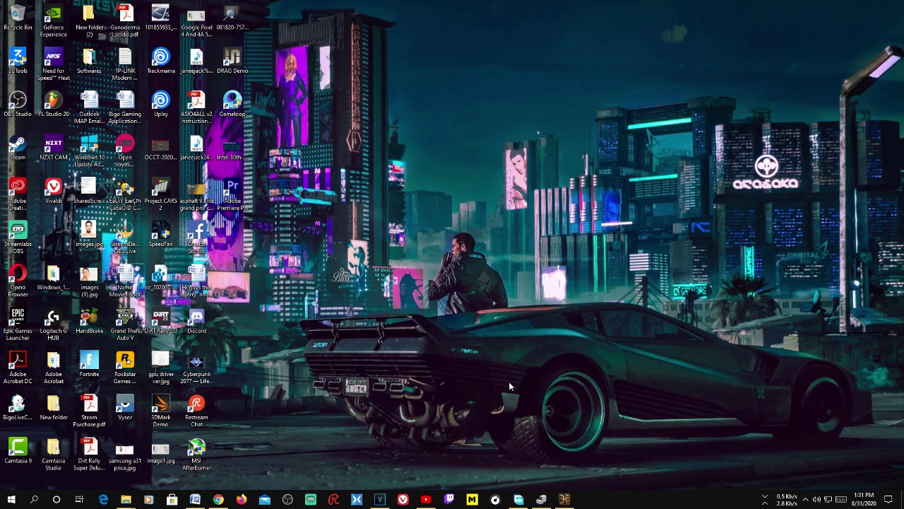